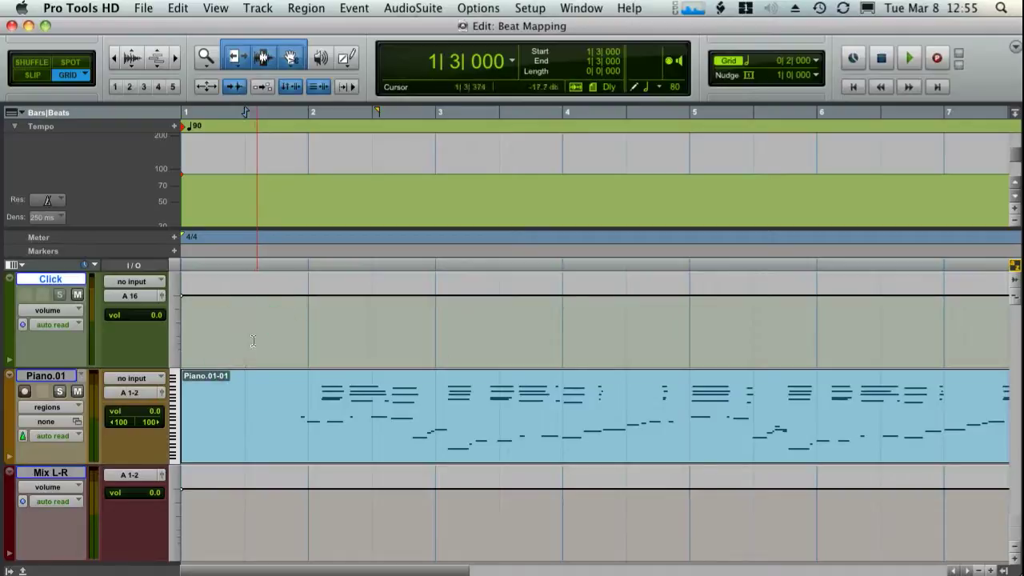
Play the Piano.01 track against the click from bar 1 beat 3, and stop playback after listening
left_click(247, 402)
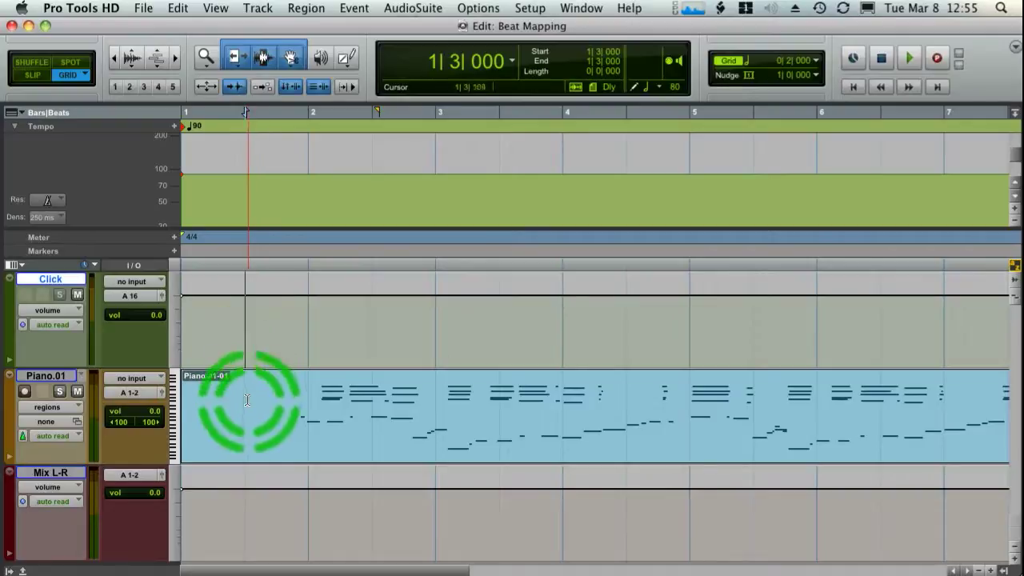
left_click(296, 398)
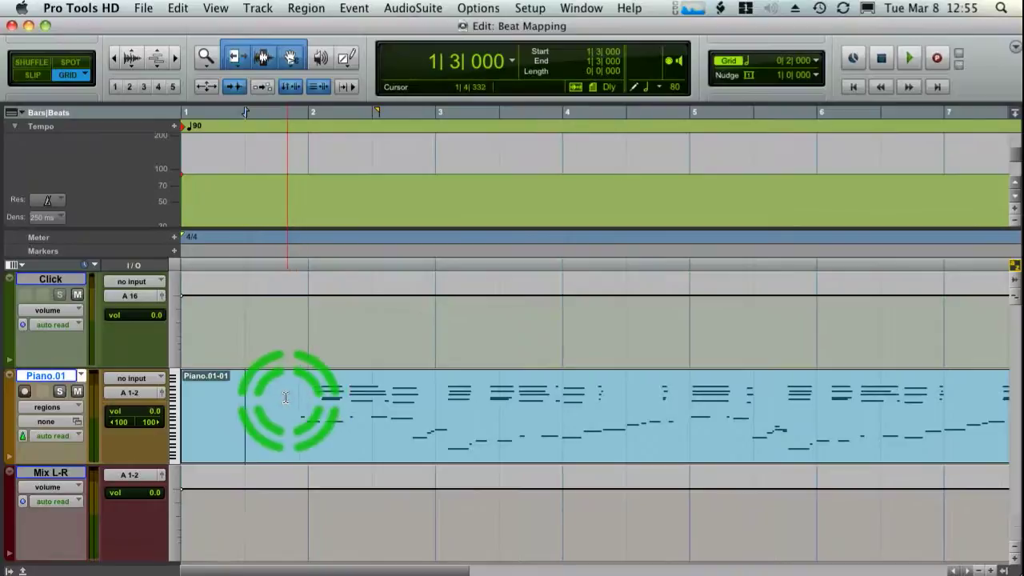
left_click_drag(268, 394, 89, 407)
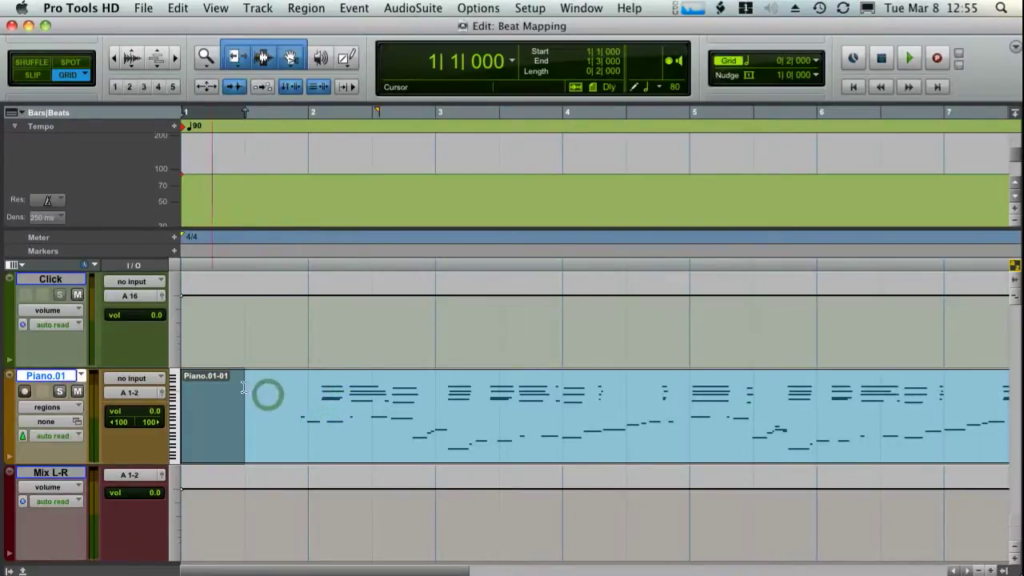
left_click(243, 384)
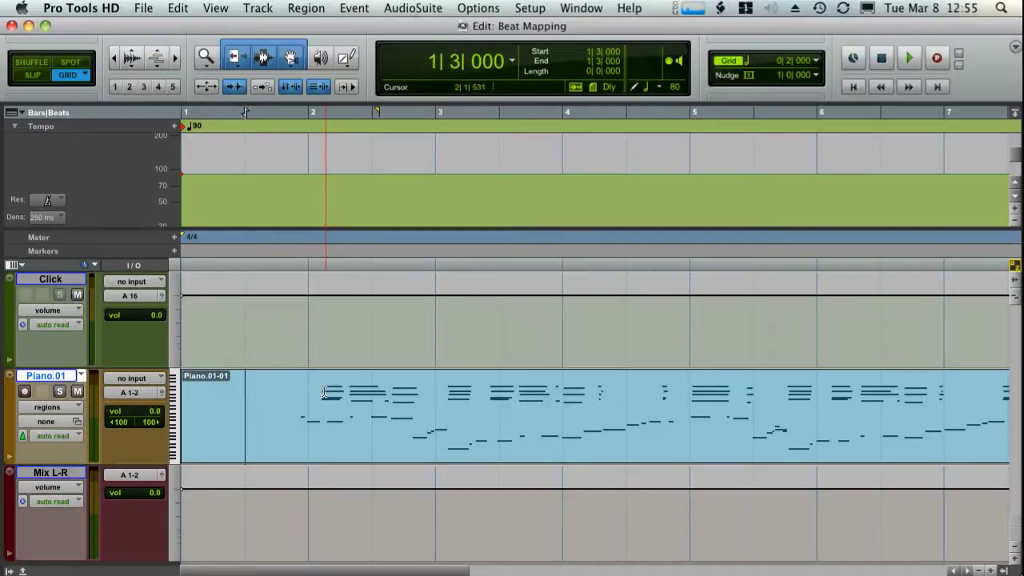
left_click_drag(314, 393, 272, 394)
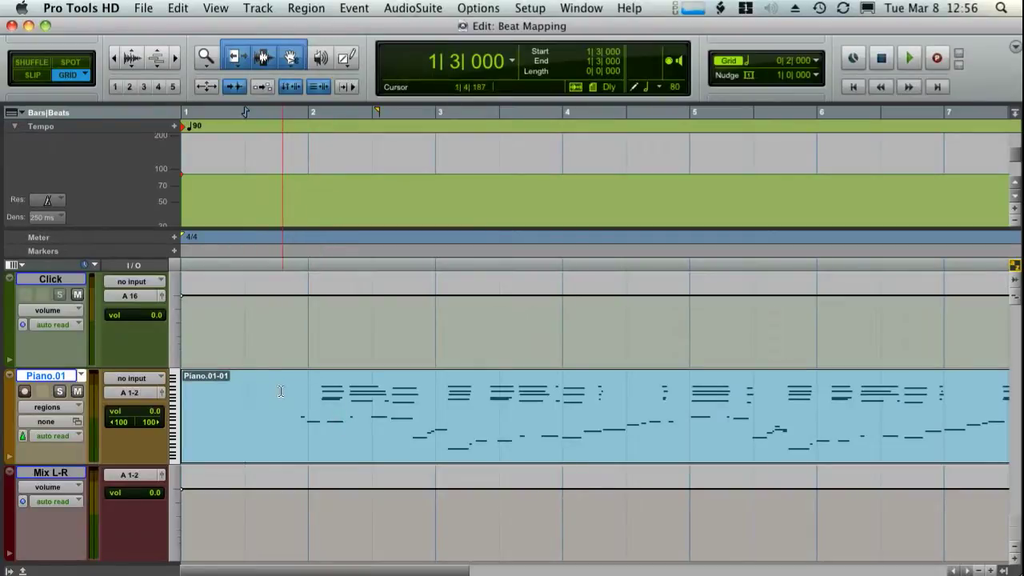
key("0")
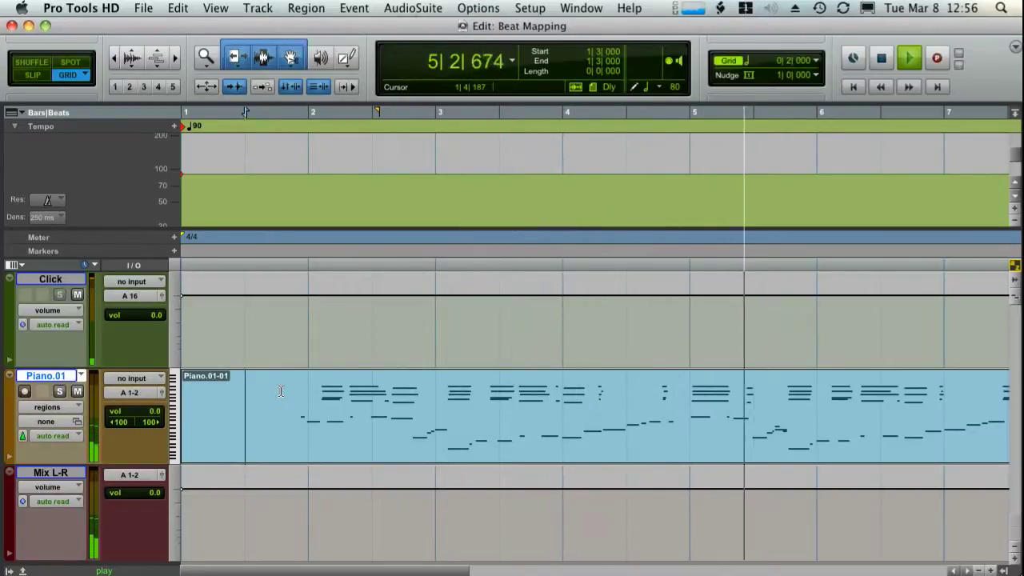
key("space")
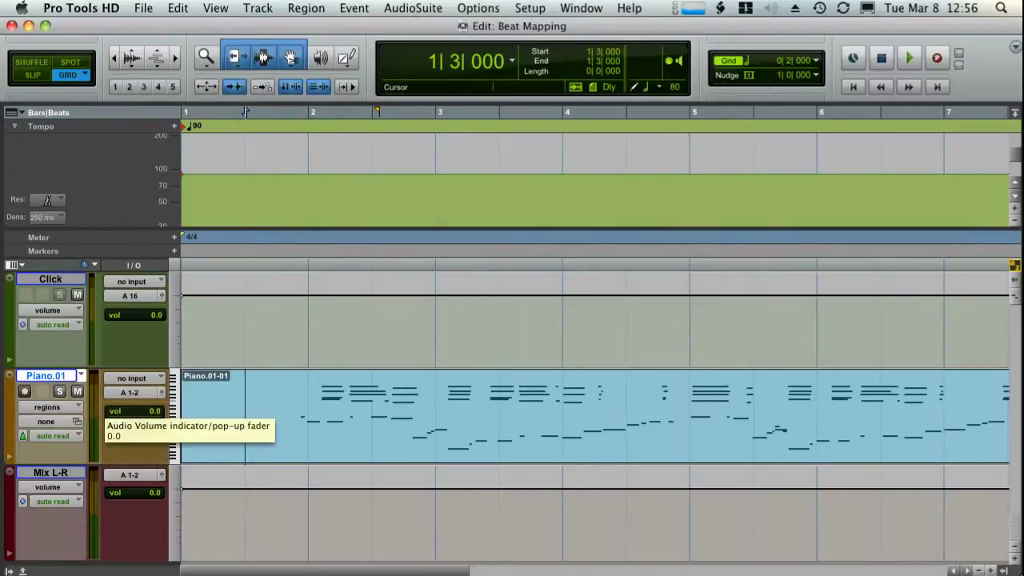
Set the Piano.01 track's timebase to Samples
left_click(76, 391)
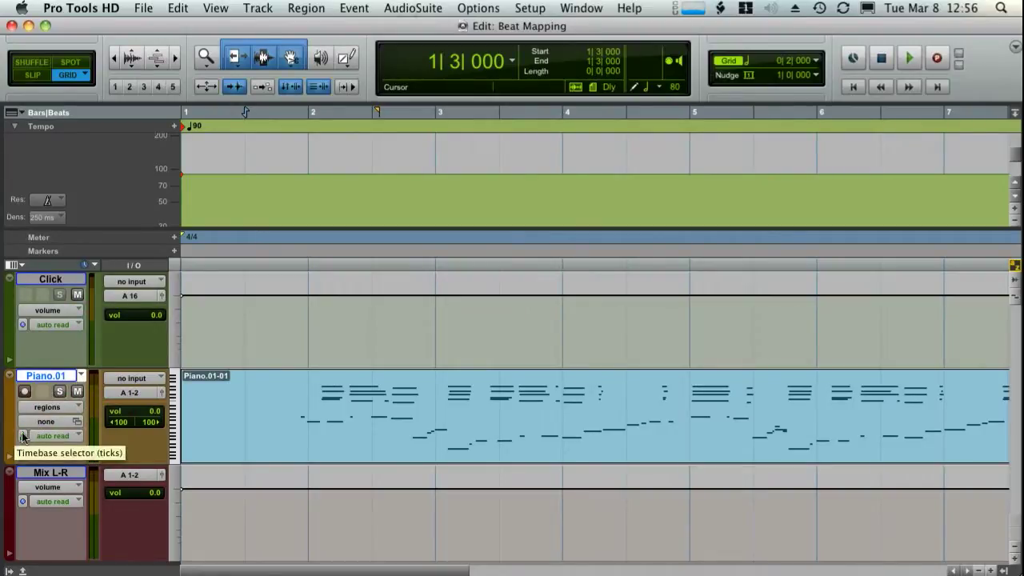
left_click(23, 436)
left_click(36, 427)
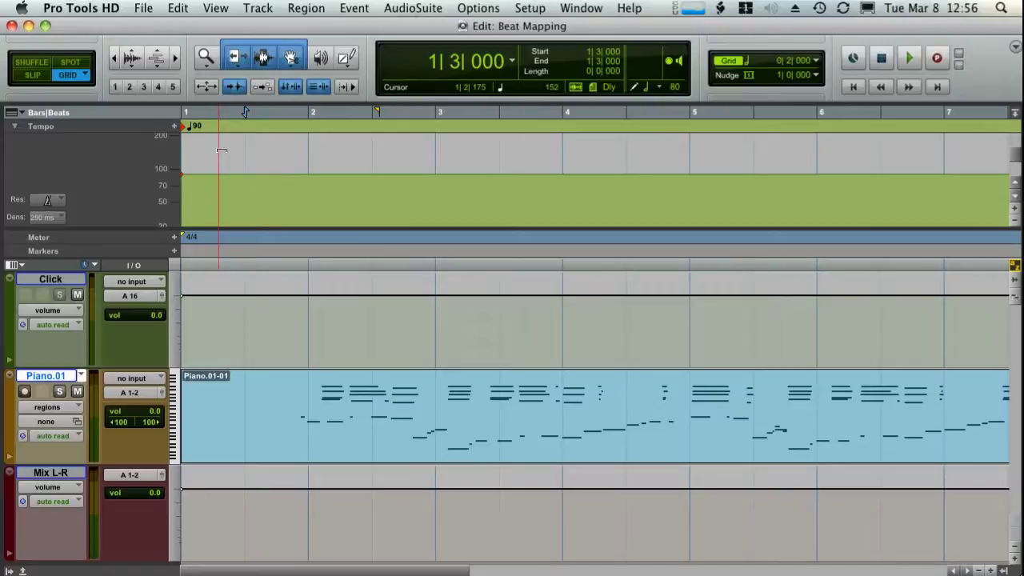
left_click(478, 413)
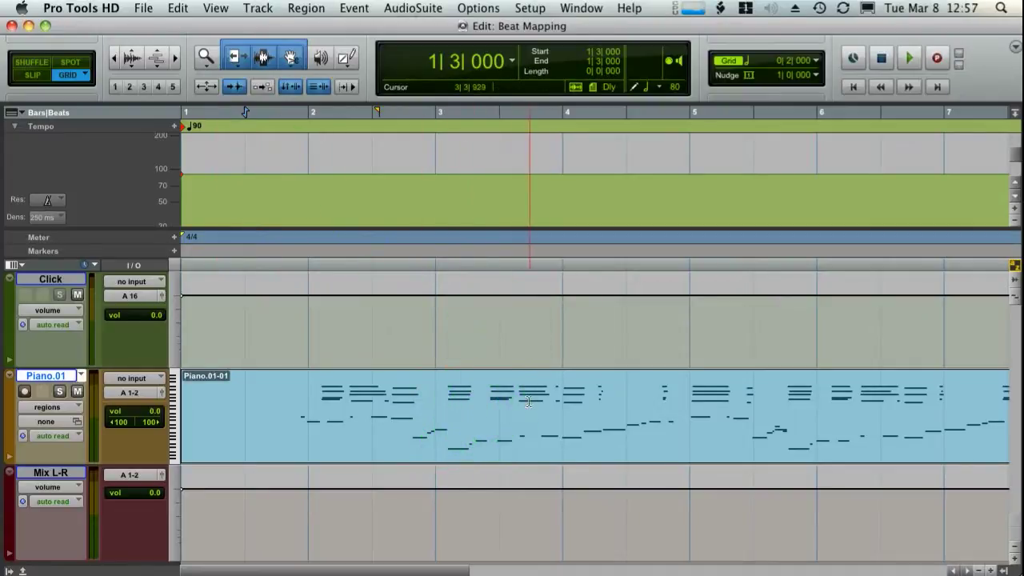
left_click(23, 437)
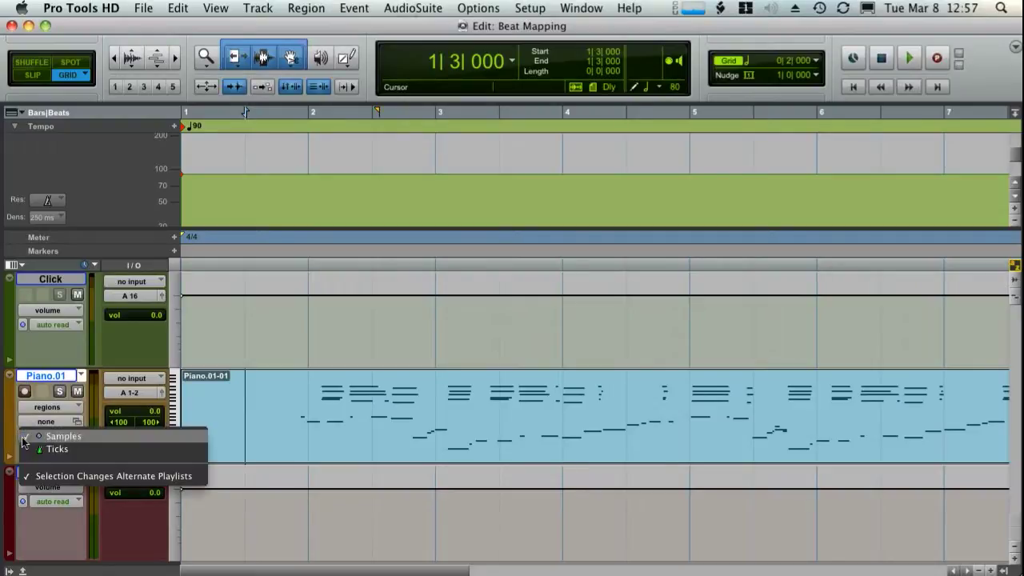
left_click(48, 448)
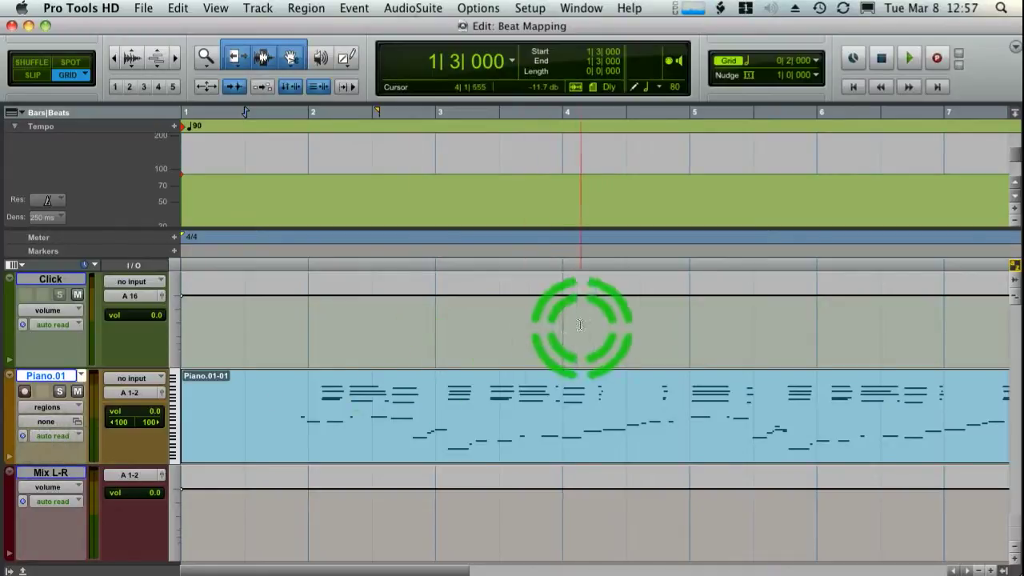
Place the edit cursor at bar 2 beat 1 on the Piano.01 track
left_click(296, 377)
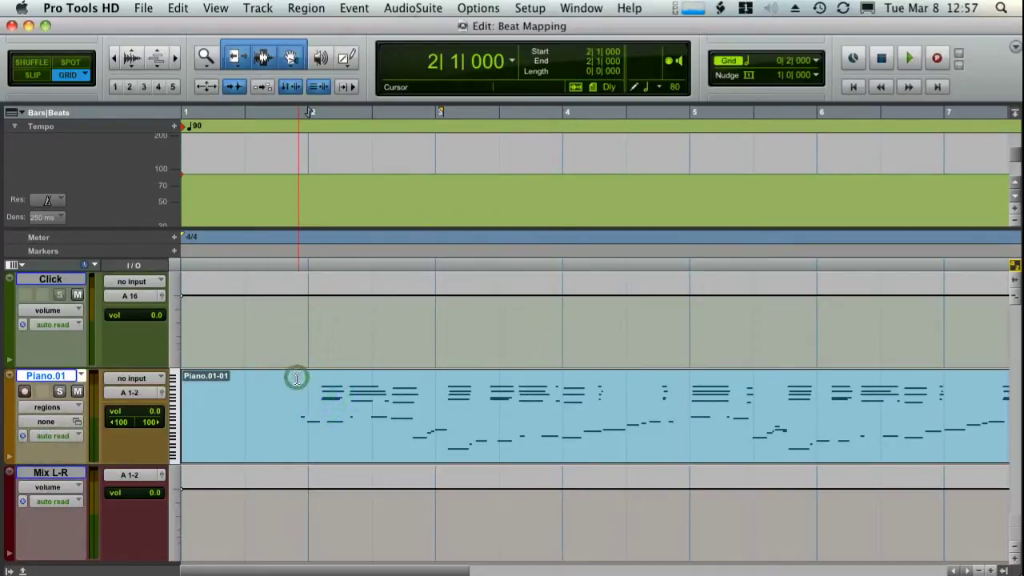
left_click(296, 378)
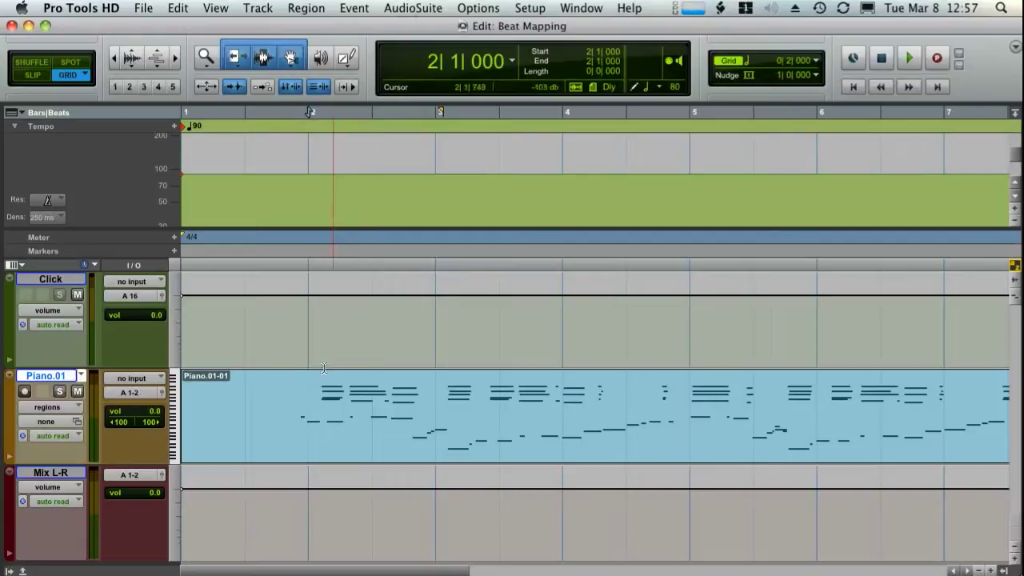
left_click(314, 376)
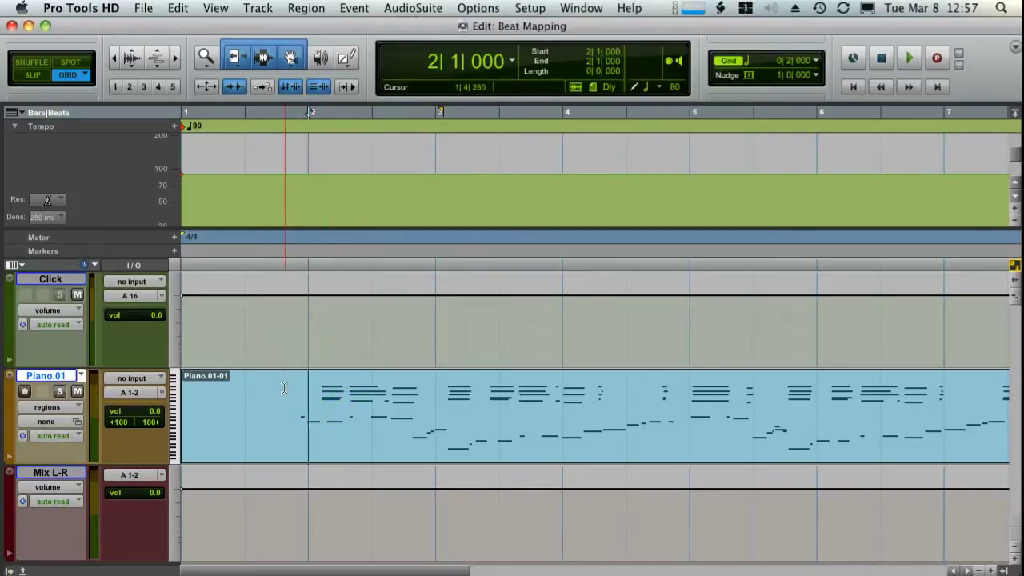
Show the Transport window, move it clear of the piano notes to check its tempo and Conductor settings, and close it
key("super+1")
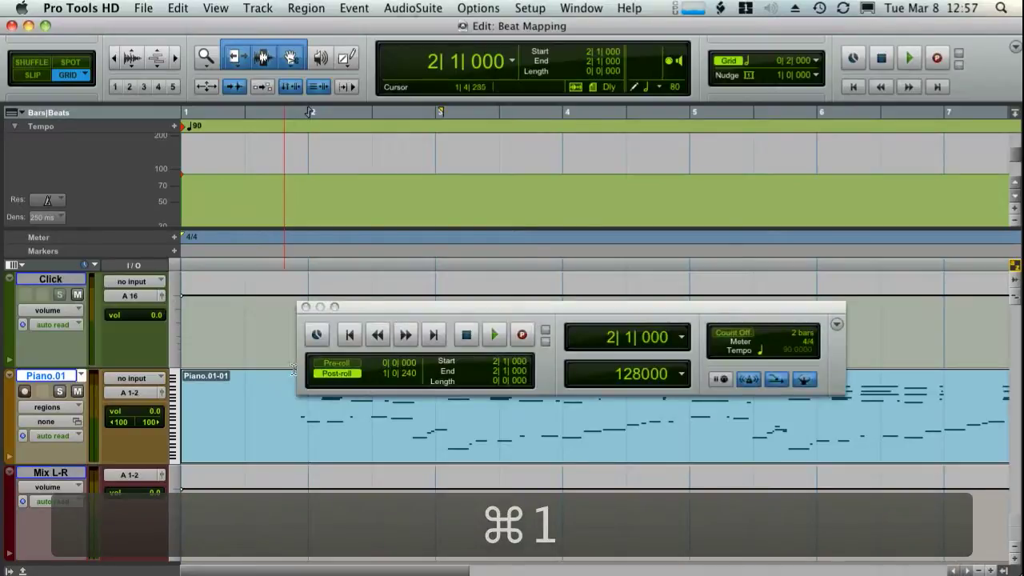
left_click_drag(568, 308, 472, 225)
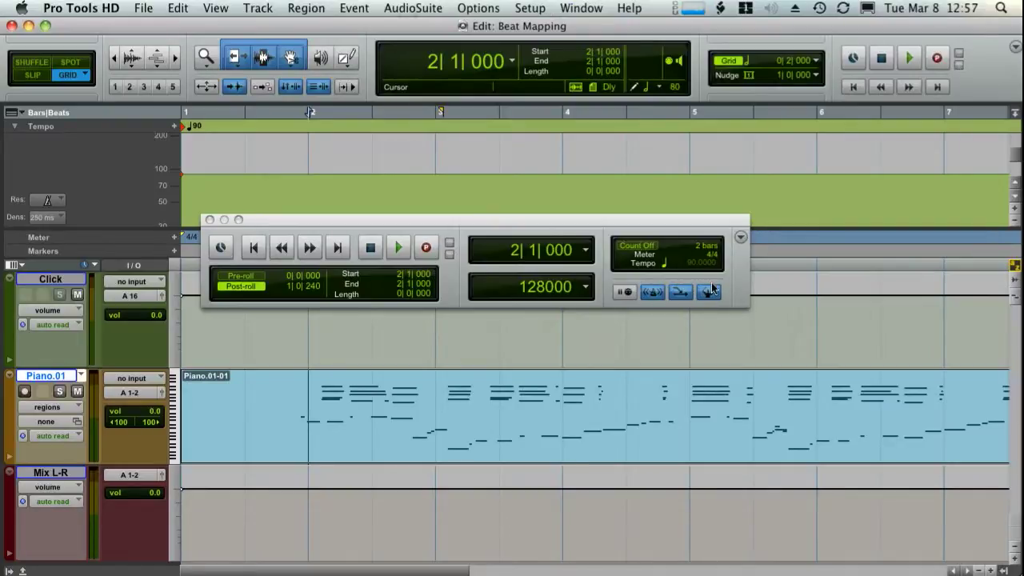
left_click(209, 221)
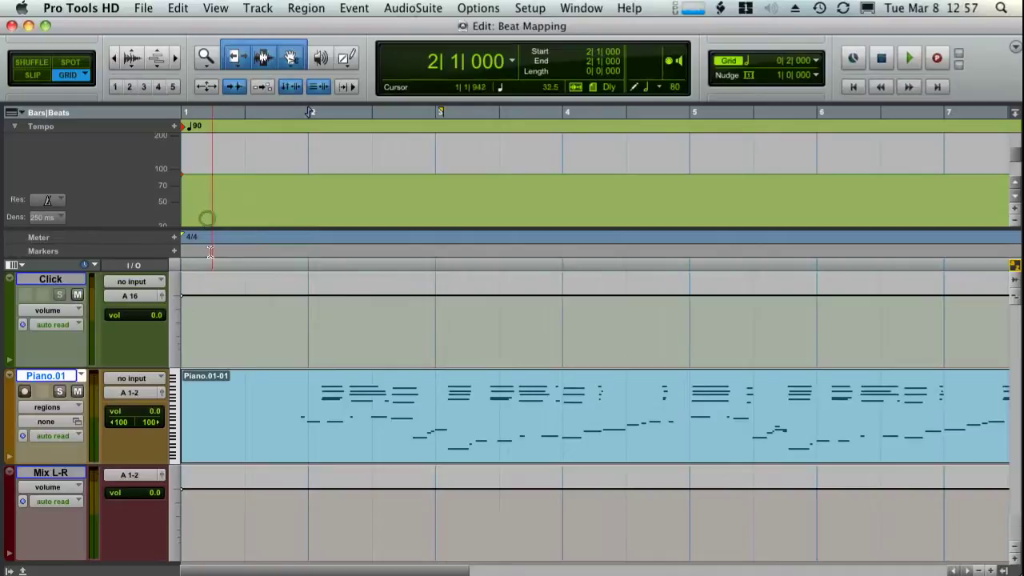
Tap in a tempo of 138 BPM for the tempo event at bar 1 while playing the piano from bar 1 beat 3
left_click(229, 391)
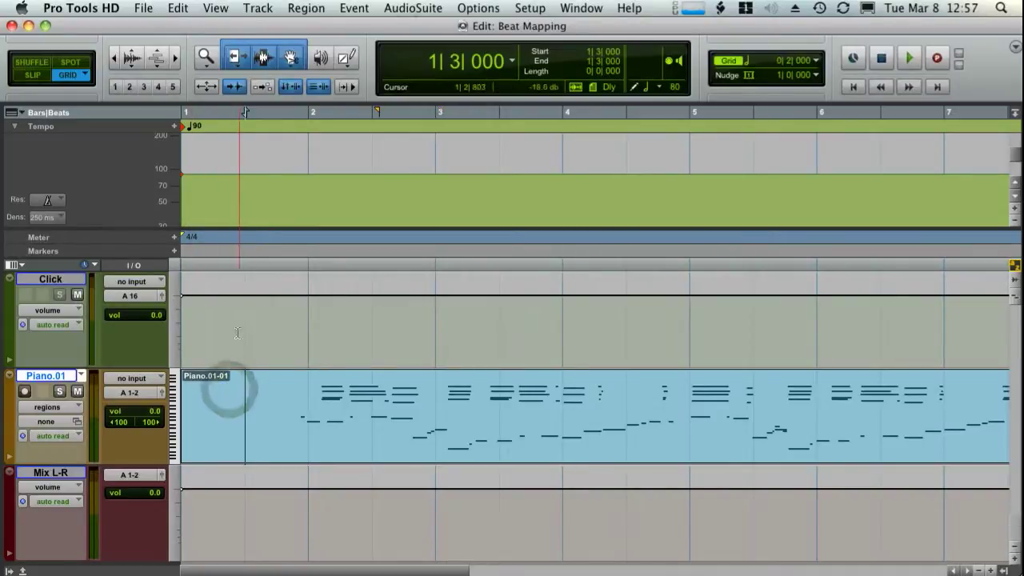
key("space")
double_click(183, 128)
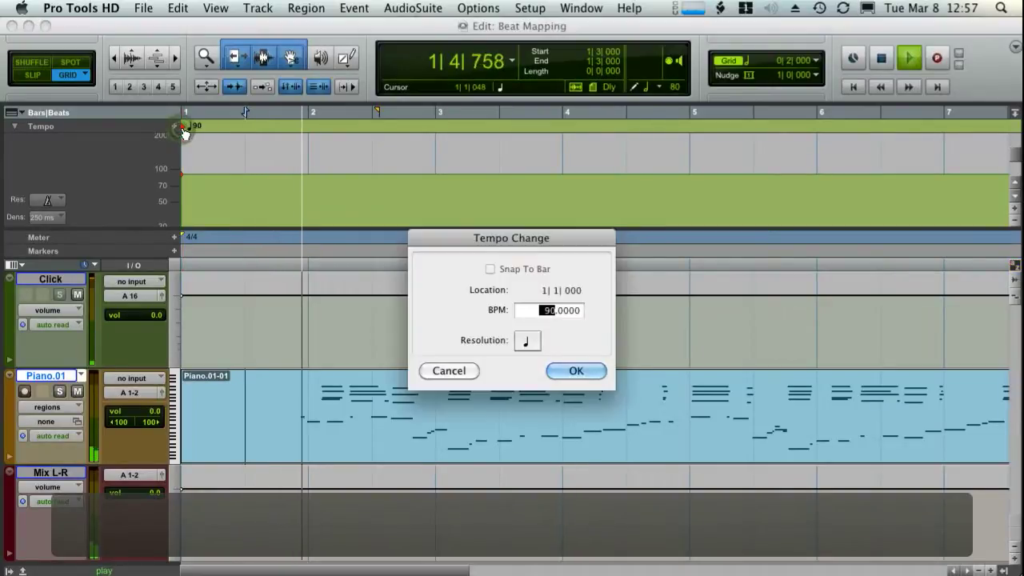
left_click(527, 314)
left_click(566, 382)
key("t")
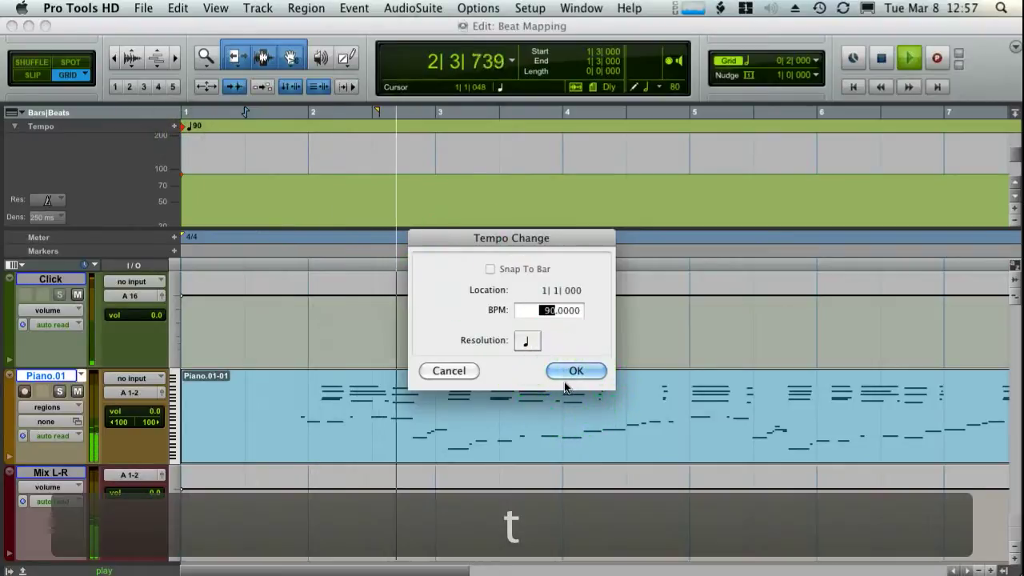
key("t")
key("t")
key("t")
key("t")
key("t")
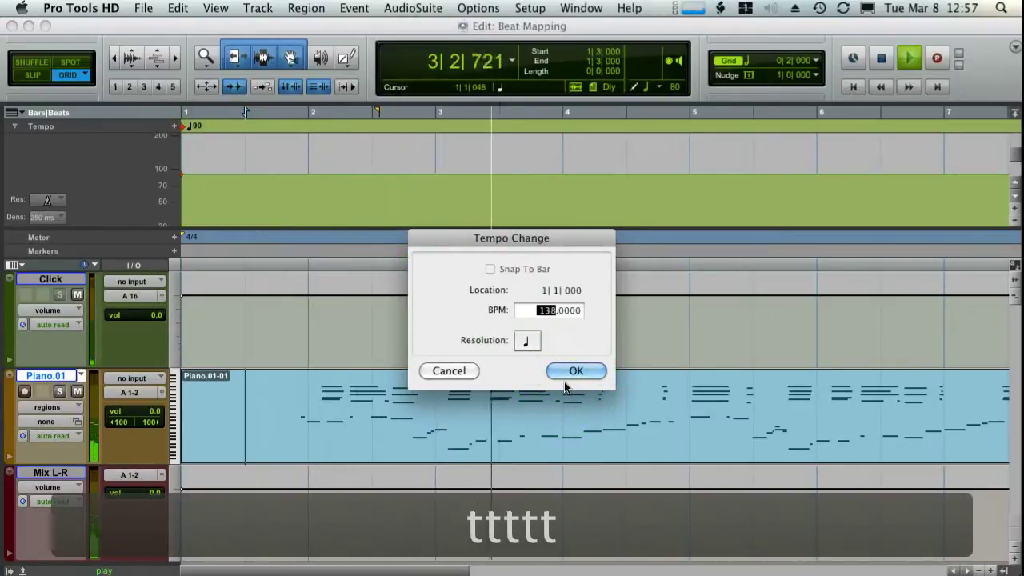
key("t")
key("t")
key("t")
key("t")
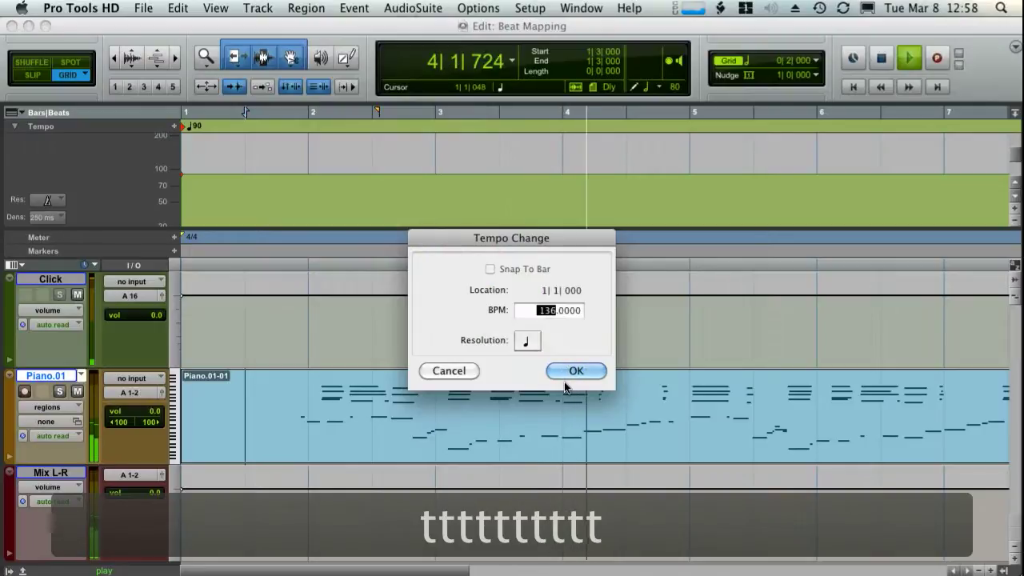
key("t")
key("t")
left_click(566, 382)
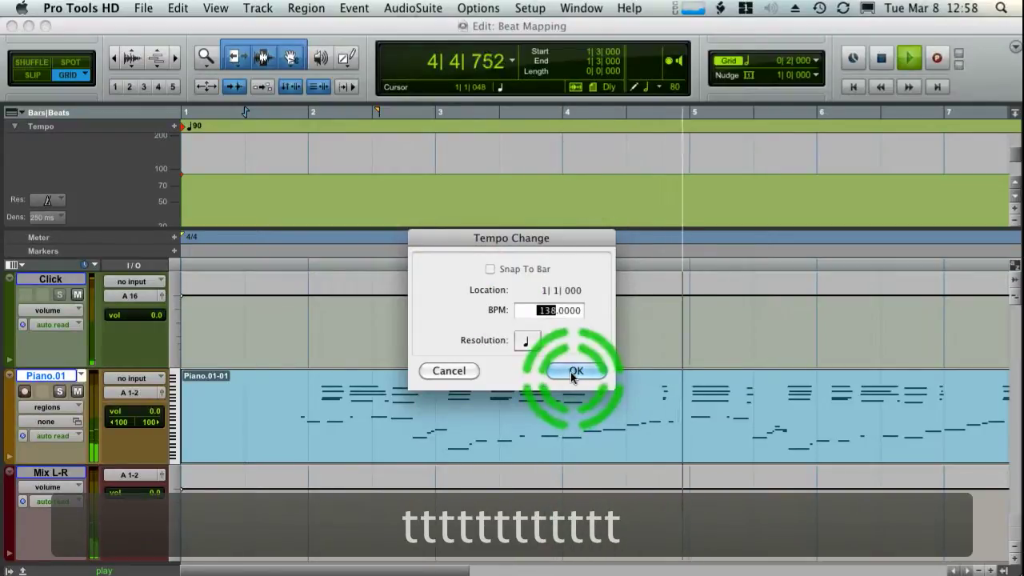
key("space")
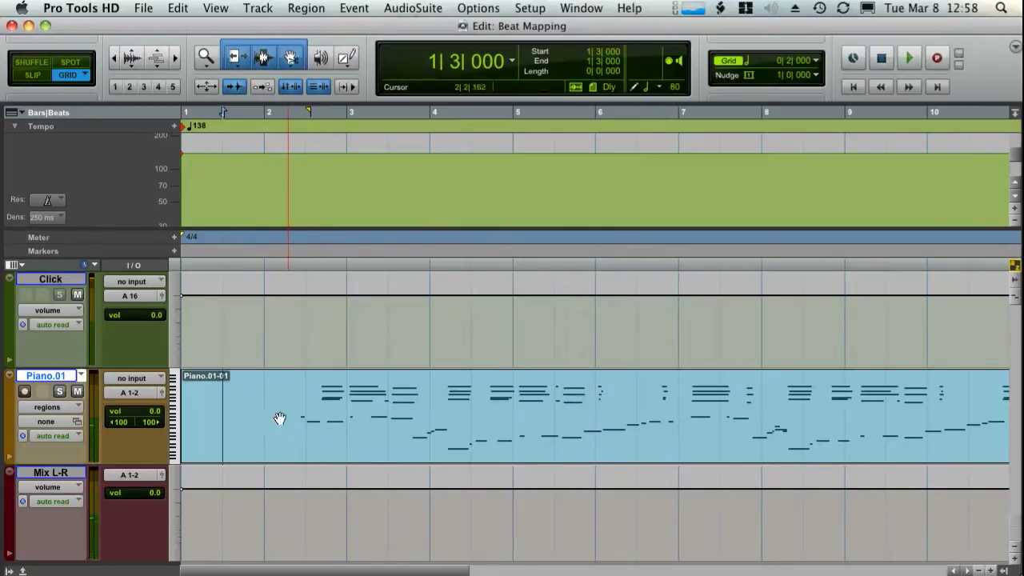
Select the empty lead-in of the Piano.01-01 region and mark the first note's start off-grid at 2|2|866
left_click(330, 444)
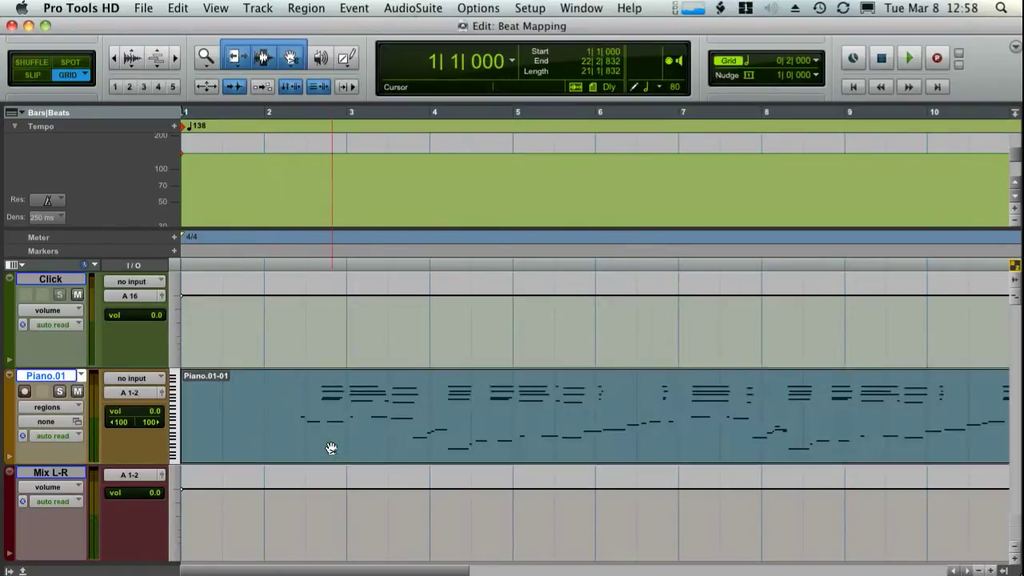
left_click_drag(289, 391, 181, 392)
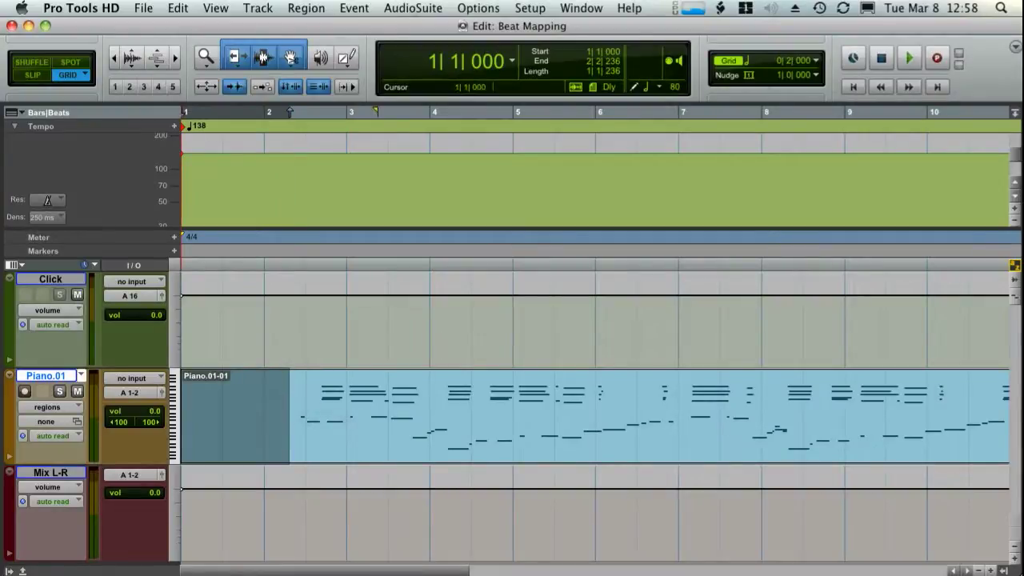
left_click(287, 390)
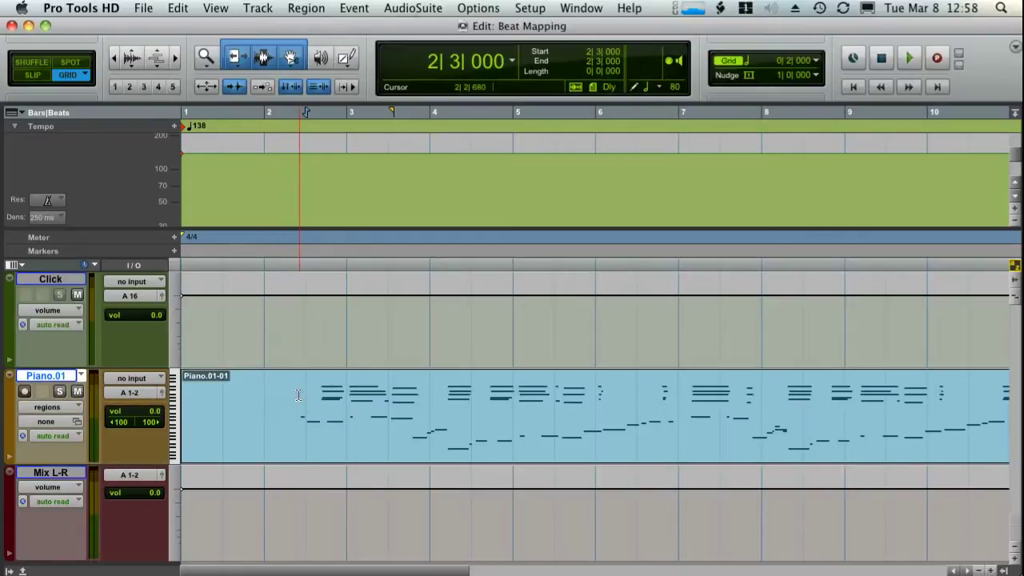
left_click(303, 389, "super")
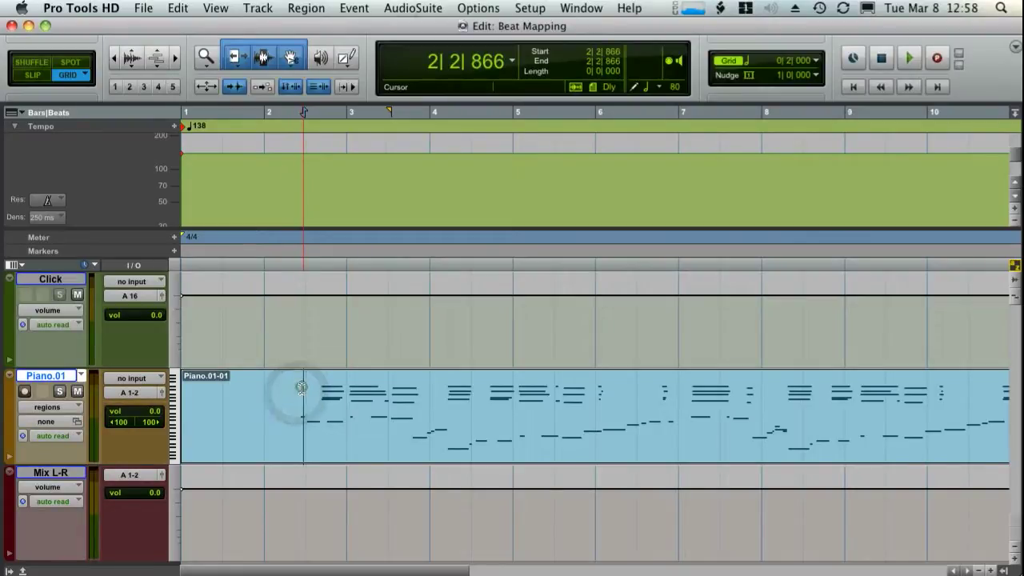
key("t")
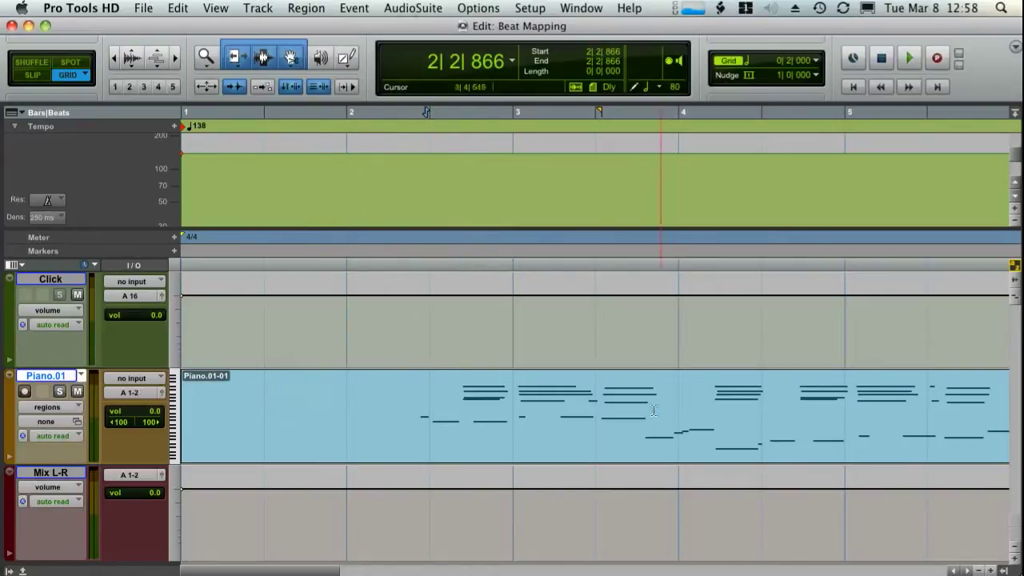
Switch to Slip mode and move the Piano.01-01 region to start at 1|2|901, aligning the note after the pickup with bar 3
left_click(525, 453)
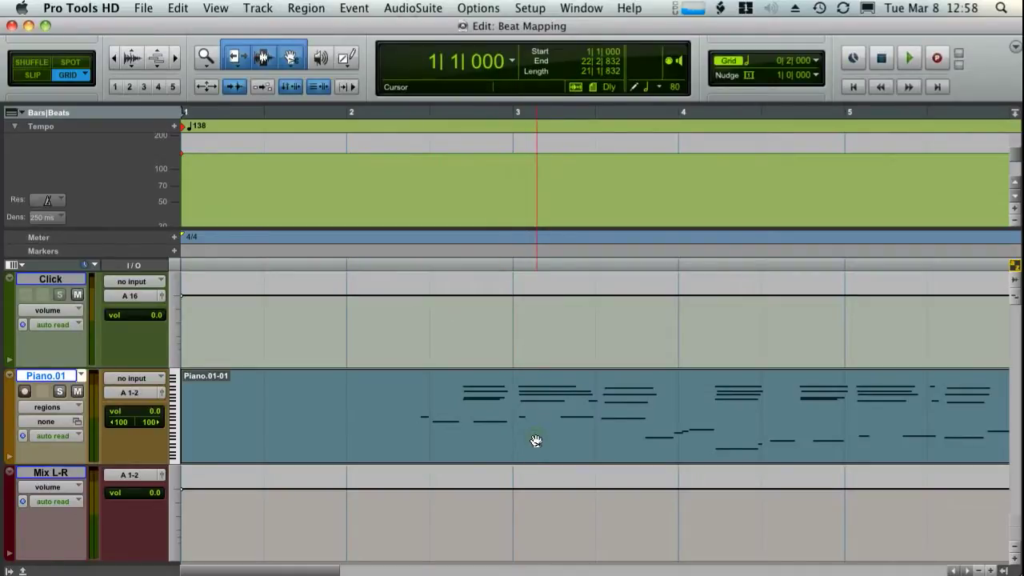
left_click(536, 441)
key("F2")
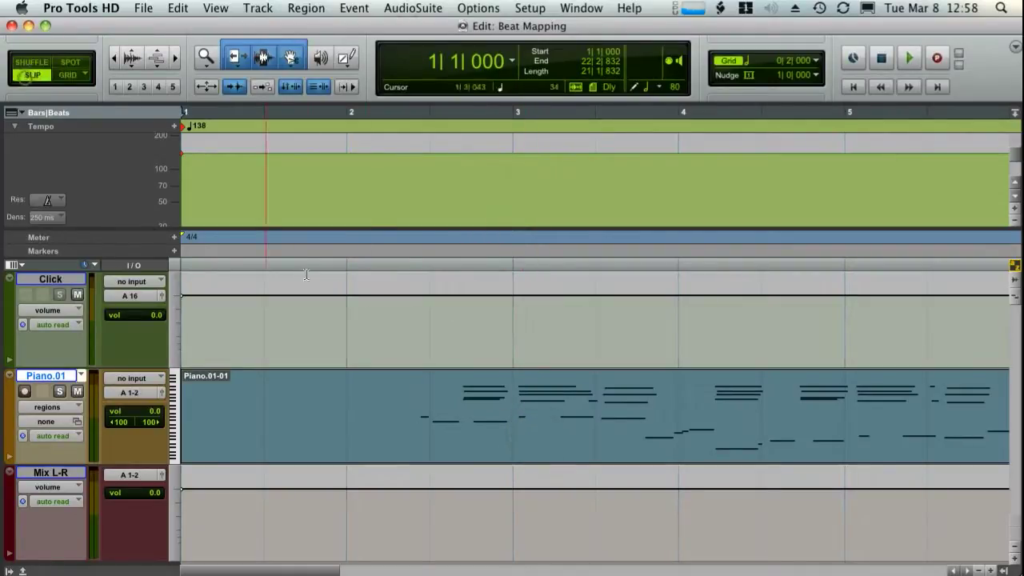
left_click(517, 433)
key("t")
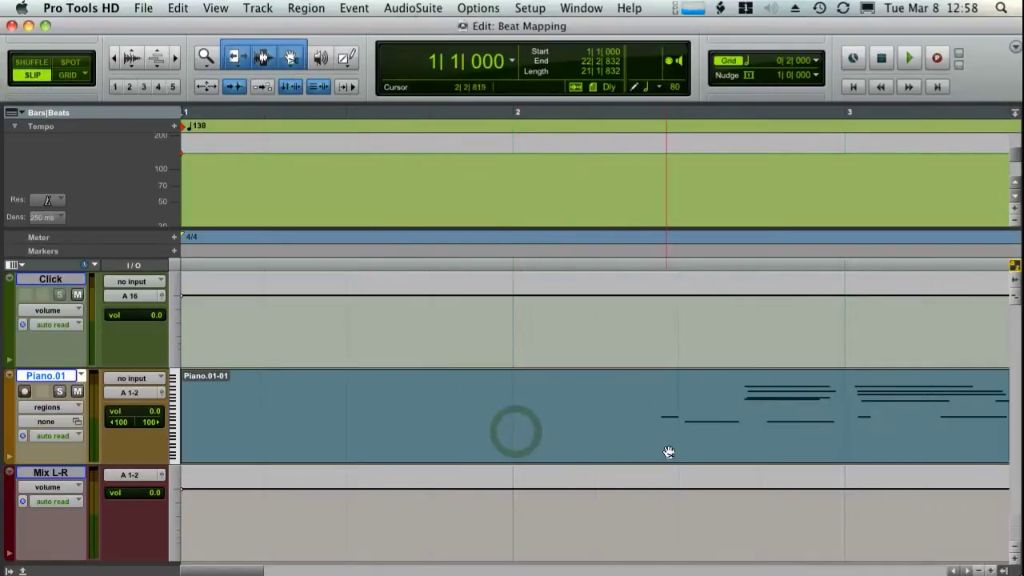
scroll(669, 452, "right", 3)
scroll(640, 452, "right", 1)
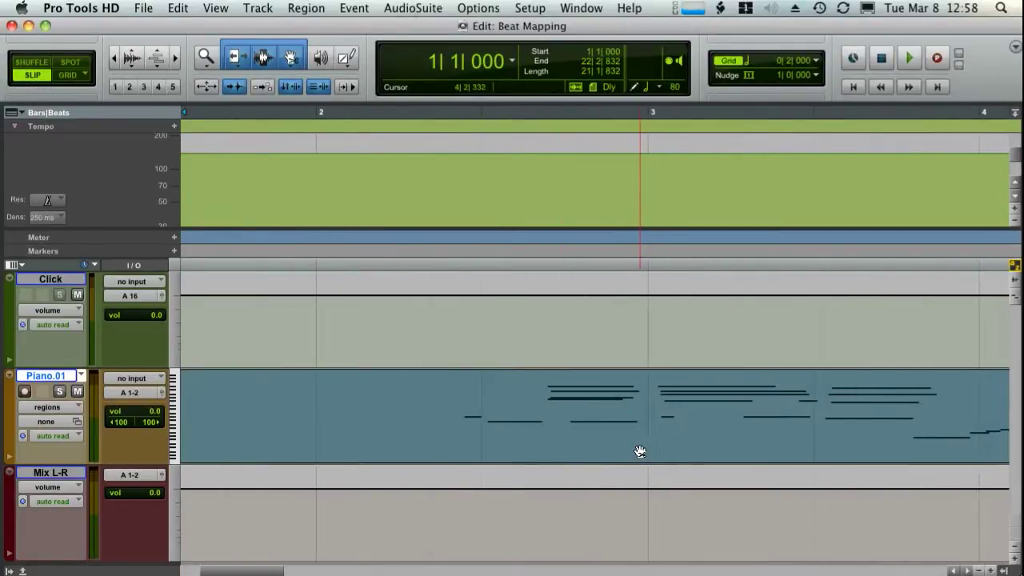
left_click_drag(638, 449, 761, 446)
mouse_move(604, 437)
left_mouse_down()
mouse_move(636, 445)
mouse_move(607, 454)
left_mouse_up()
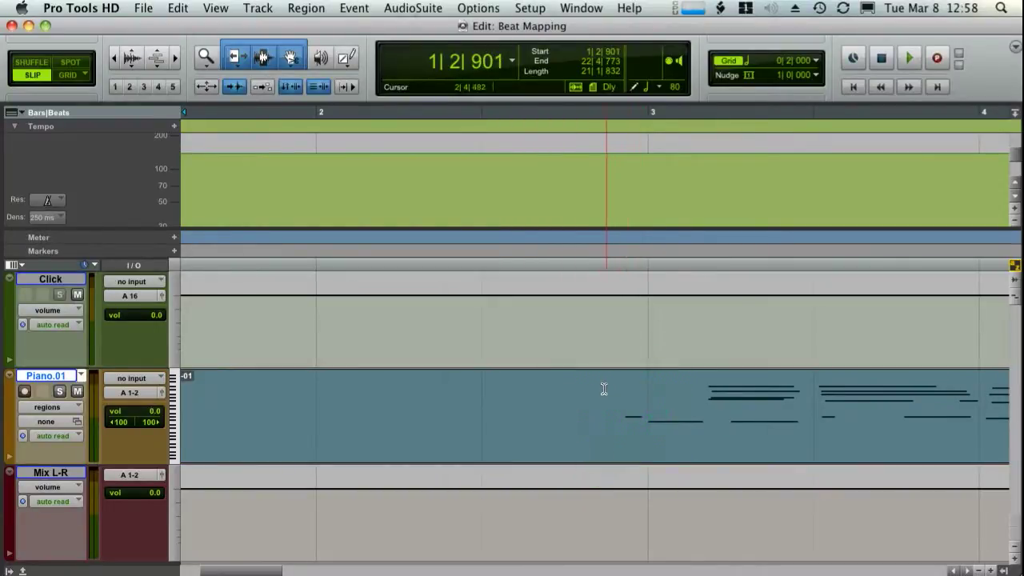
Check the pickup note against the bar 3 line and play the Piano.01-01 region from 2|1|270
left_click(600, 388)
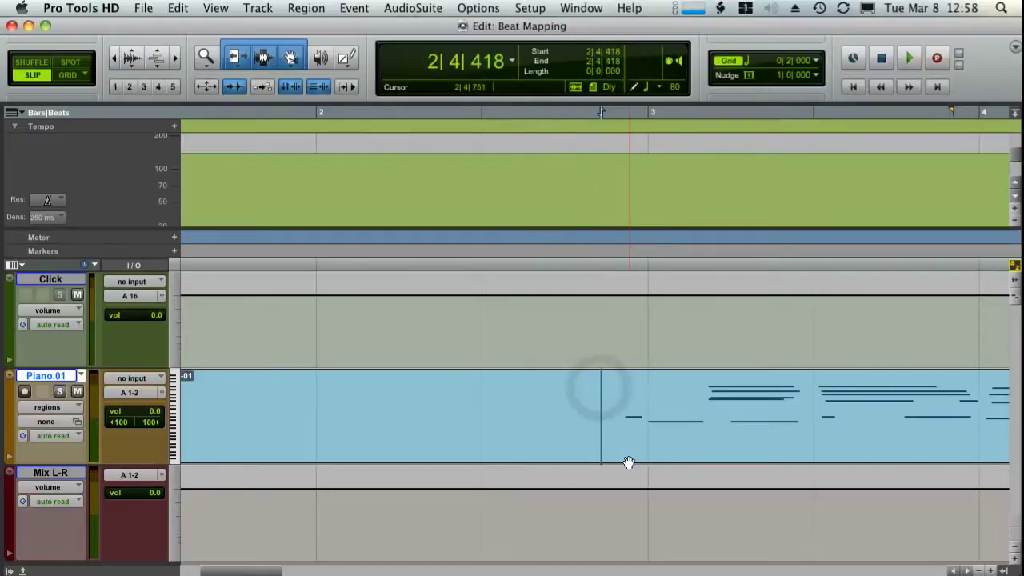
left_click(644, 383)
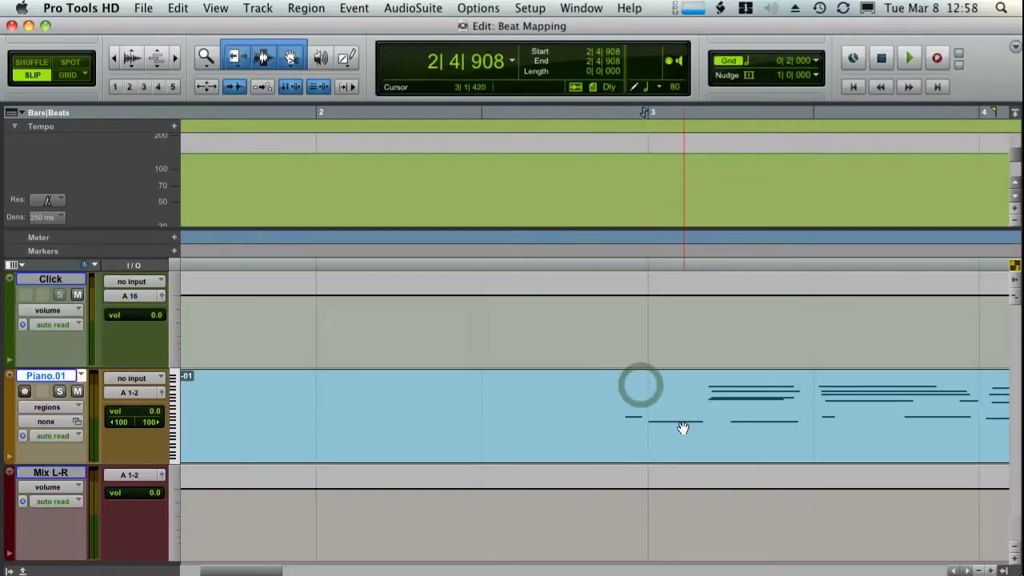
key("r")
key("r")
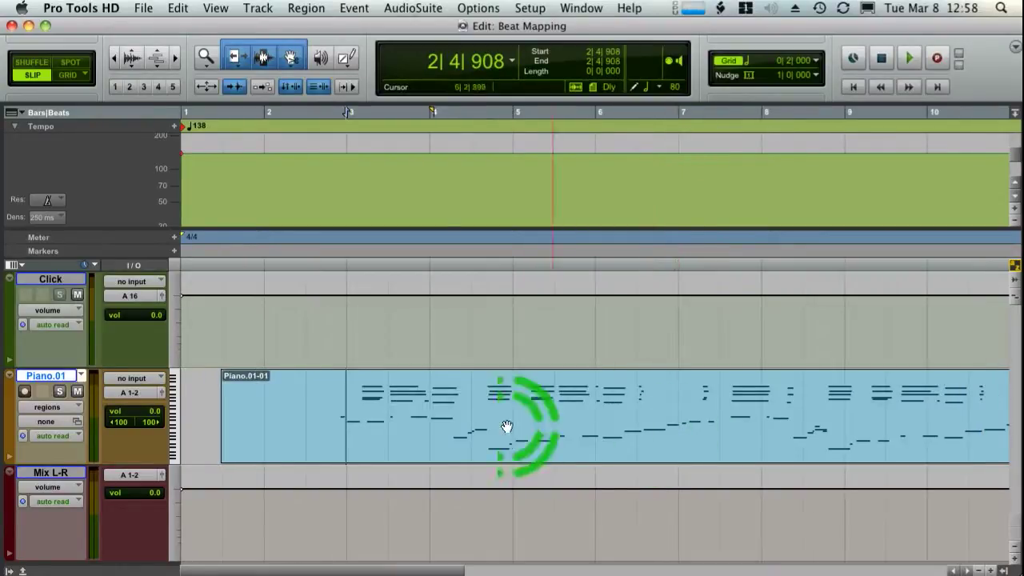
left_click_drag(326, 391, 267, 392)
key("space")
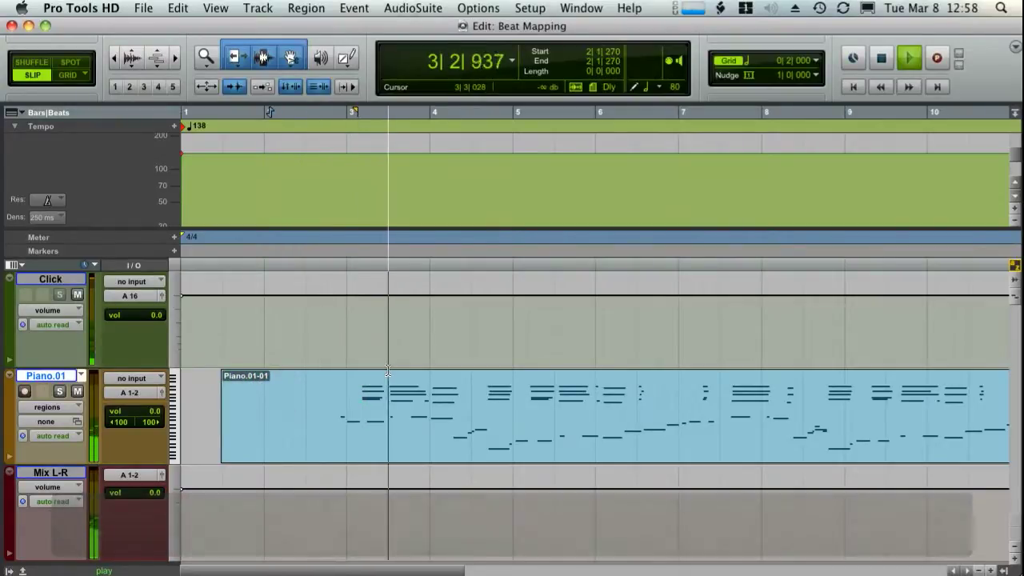
key("space")
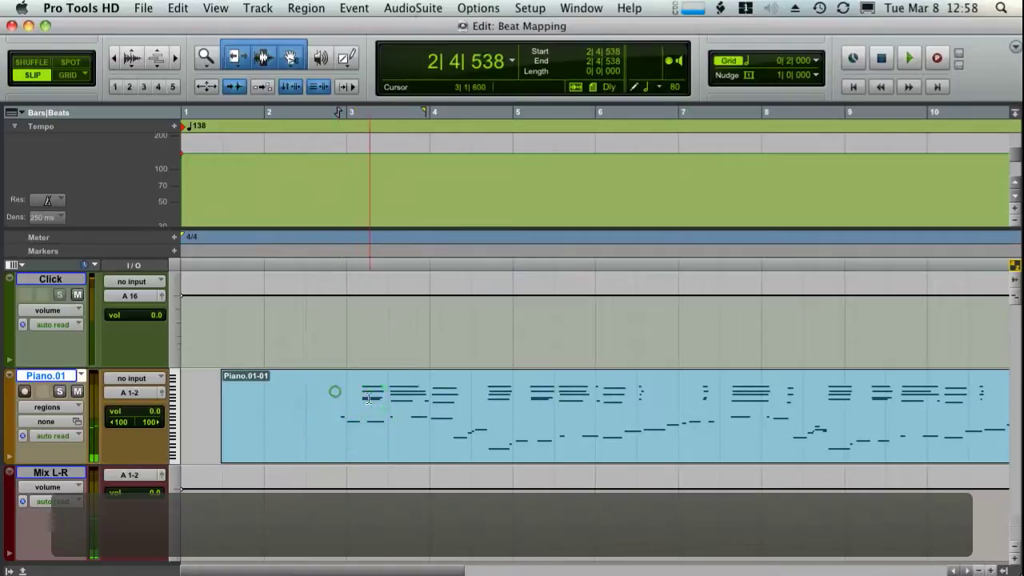
Examine how the note after the pickup lines up with bar 3, comparing cursor positions 3|1|013 and 2|4|908
key("t")
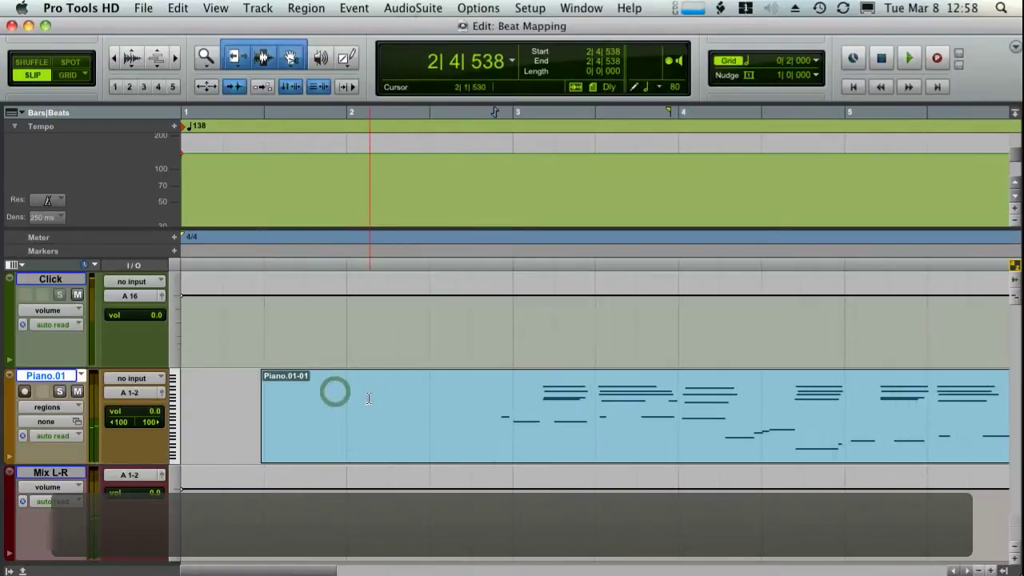
left_click(517, 403)
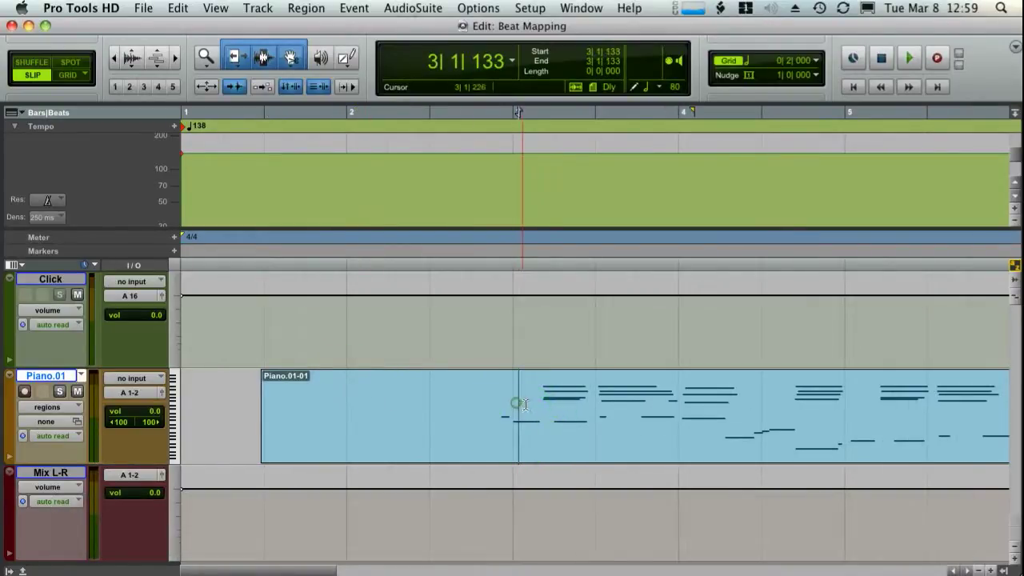
key("super+bracketright")
left_click(583, 392)
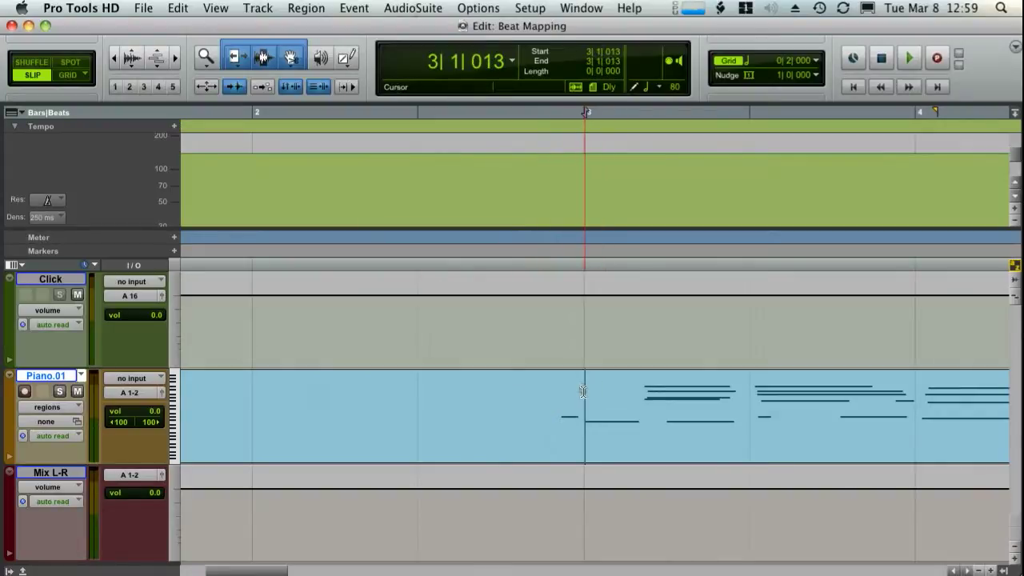
key("r")
key("t")
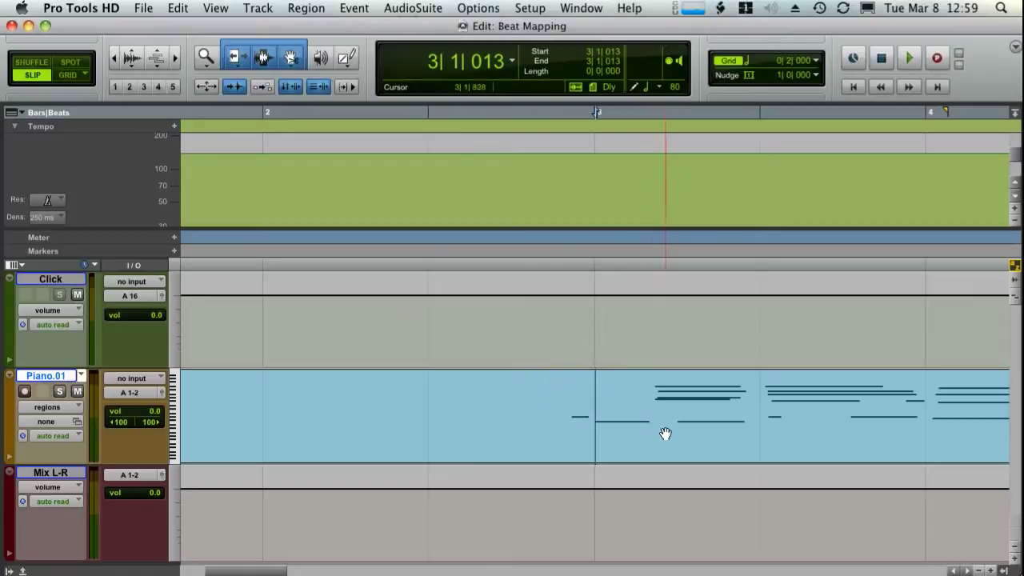
key("super+bracketleft")
key("super+bracketleft")
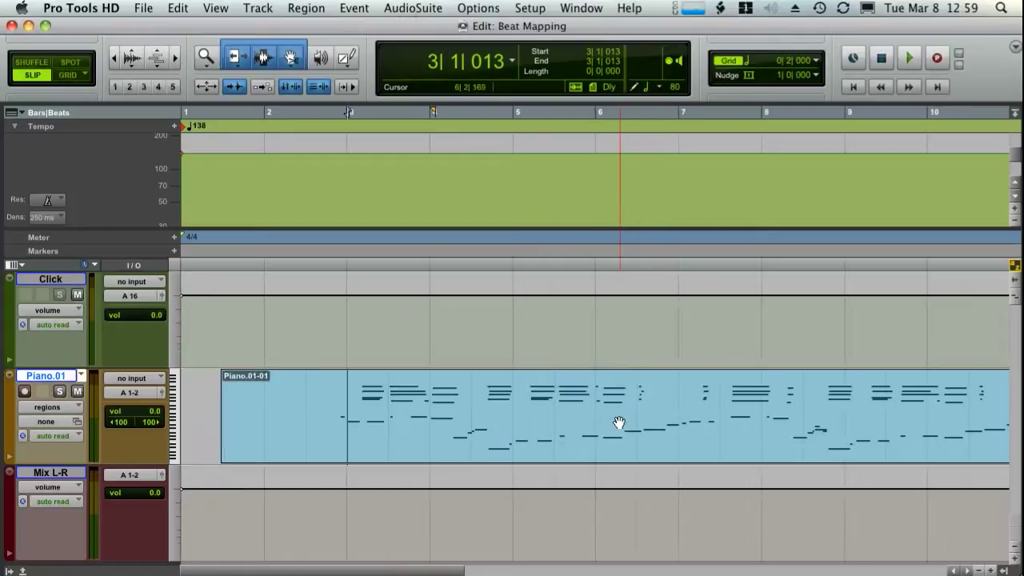
left_click(343, 394)
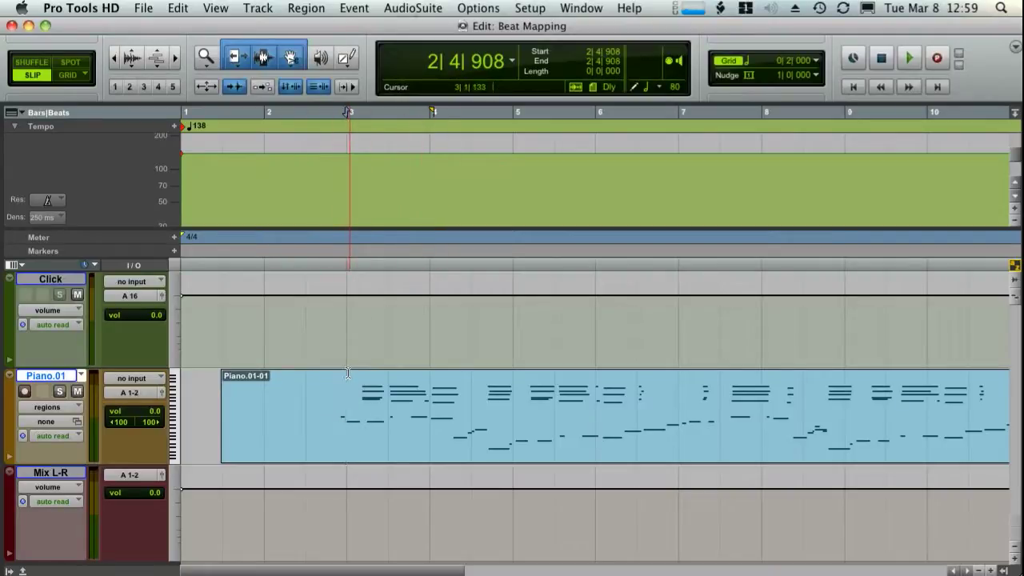
left_click(430, 385)
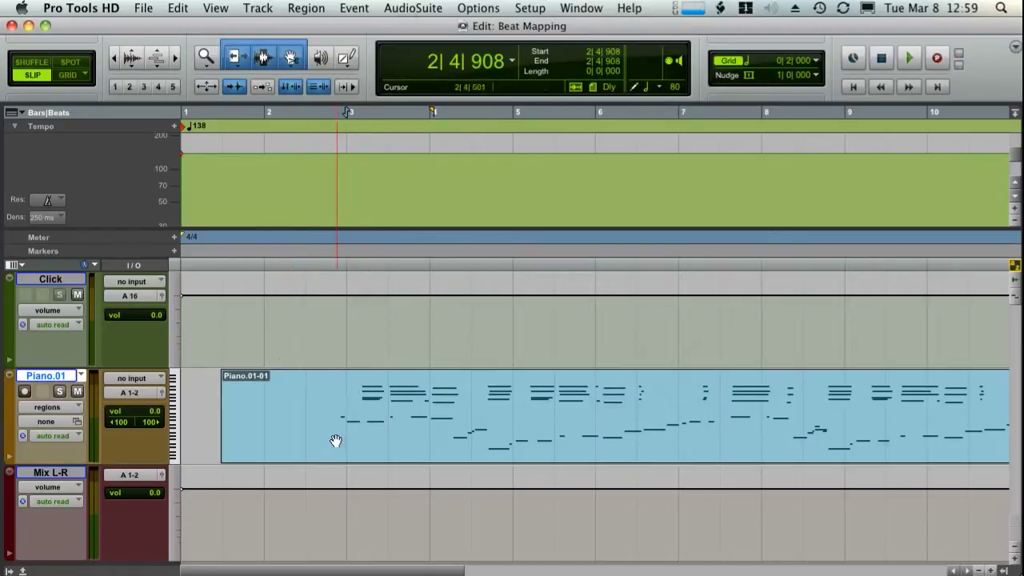
Switch to Grid mode and place the edit cursor on the downbeat note at 3|1|000
left_click(73, 78)
key("super+bracketright")
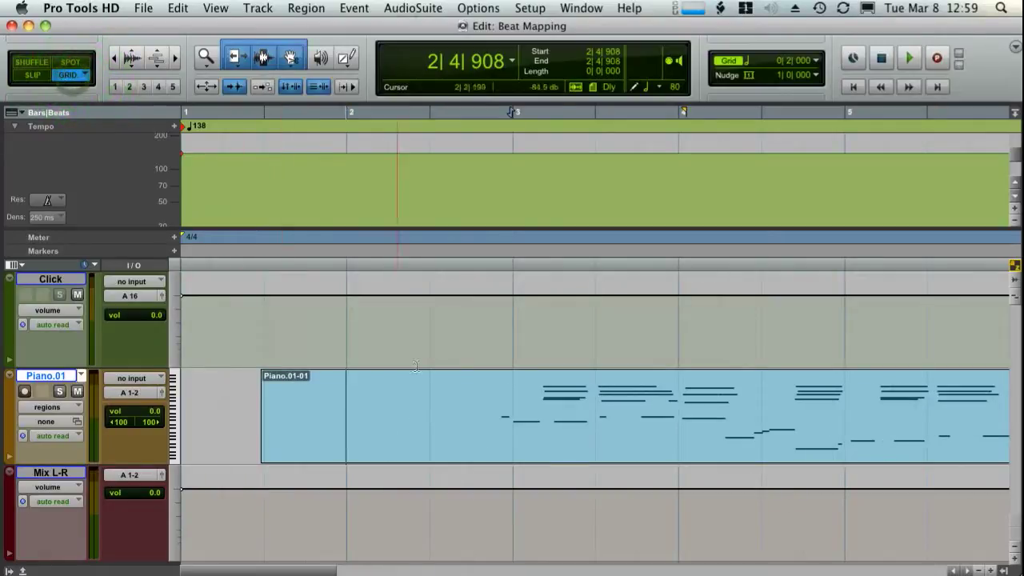
left_click(519, 391)
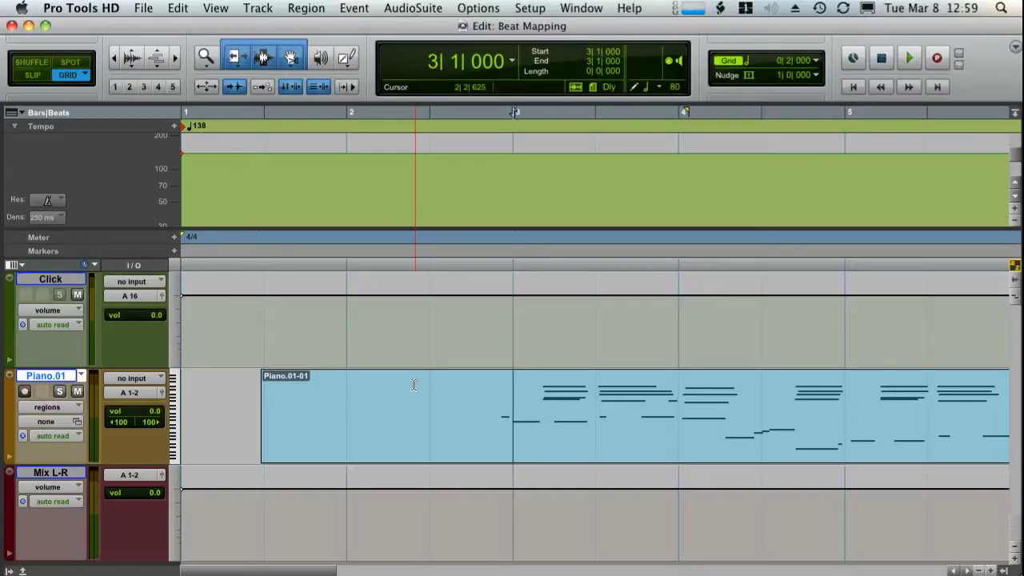
Add a Bar|Beat Marker at 3|1|000 with a 4/4 time signature and shift it slightly later, giving a starting tempo of 137.9327
key("super+i")
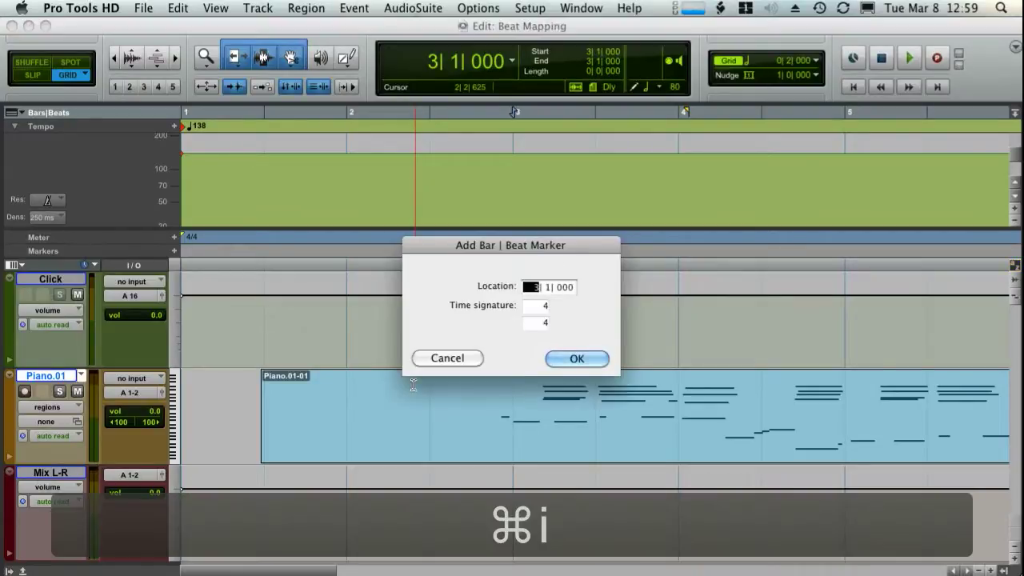
left_click(595, 363)
left_click(532, 286)
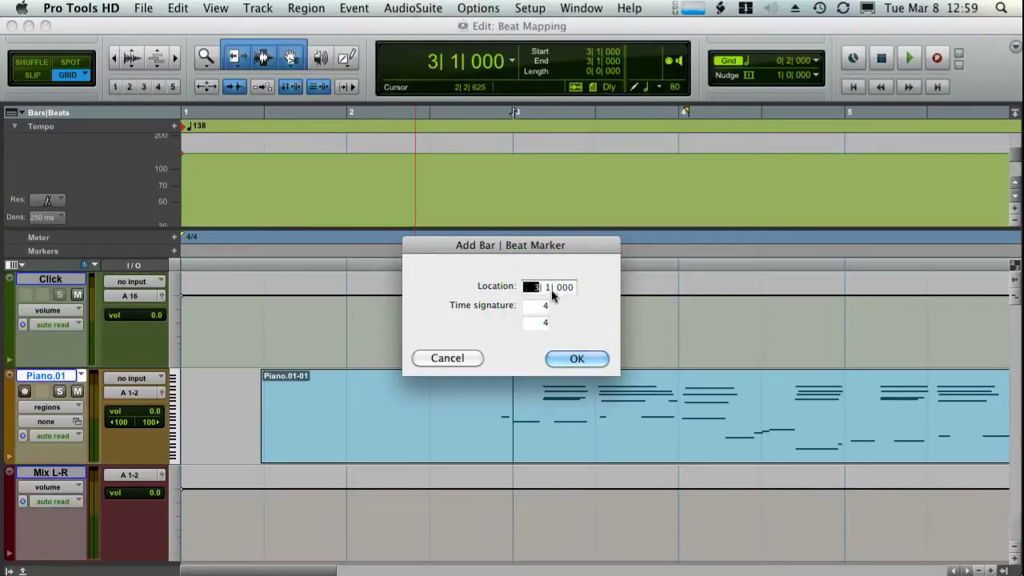
left_click(578, 360)
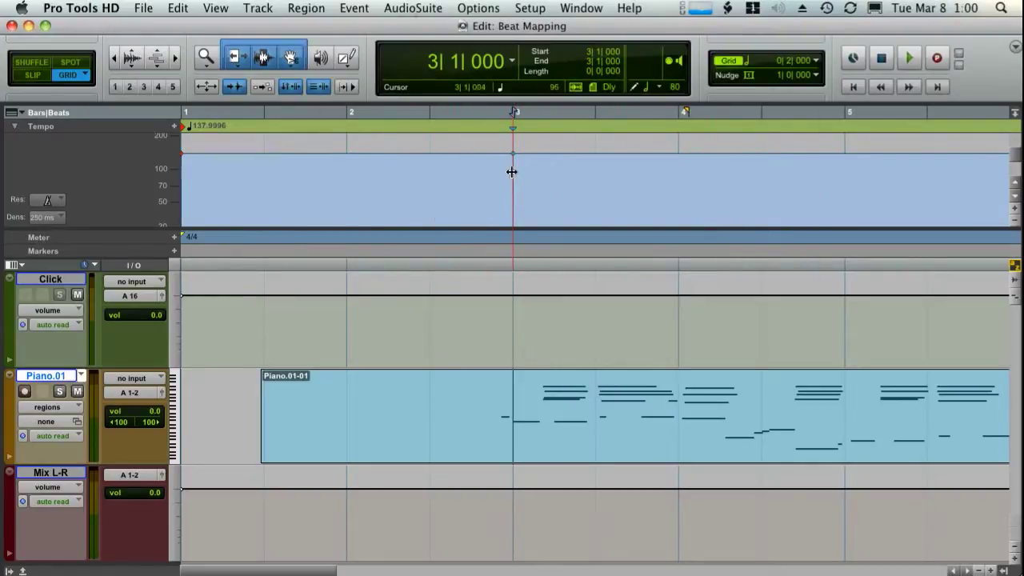
scroll(565, 183, "up", 3)
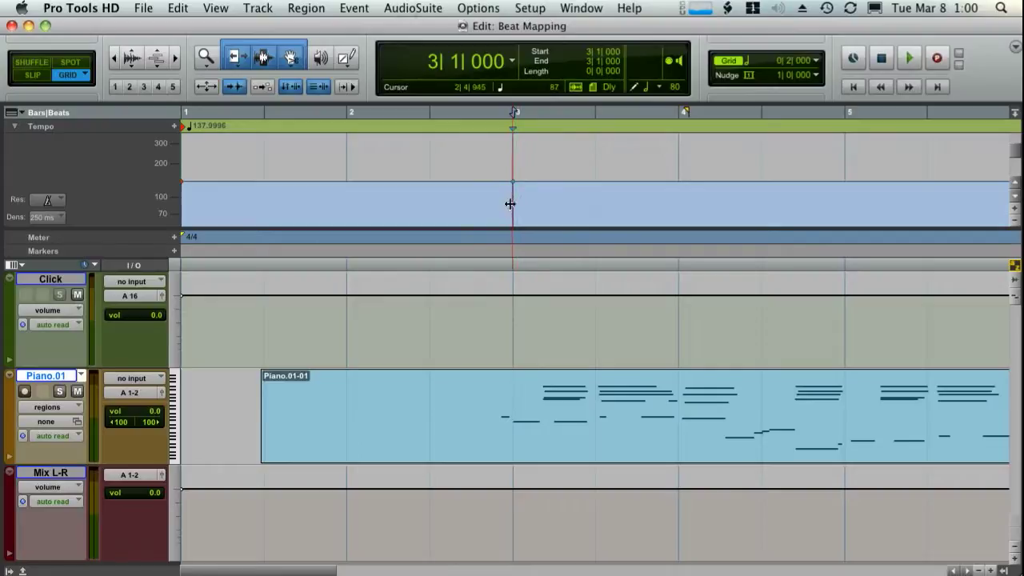
mouse_move(510, 204)
left_mouse_down()
mouse_move(494, 199)
mouse_move(546, 199)
mouse_move(511, 200)
left_mouse_up()
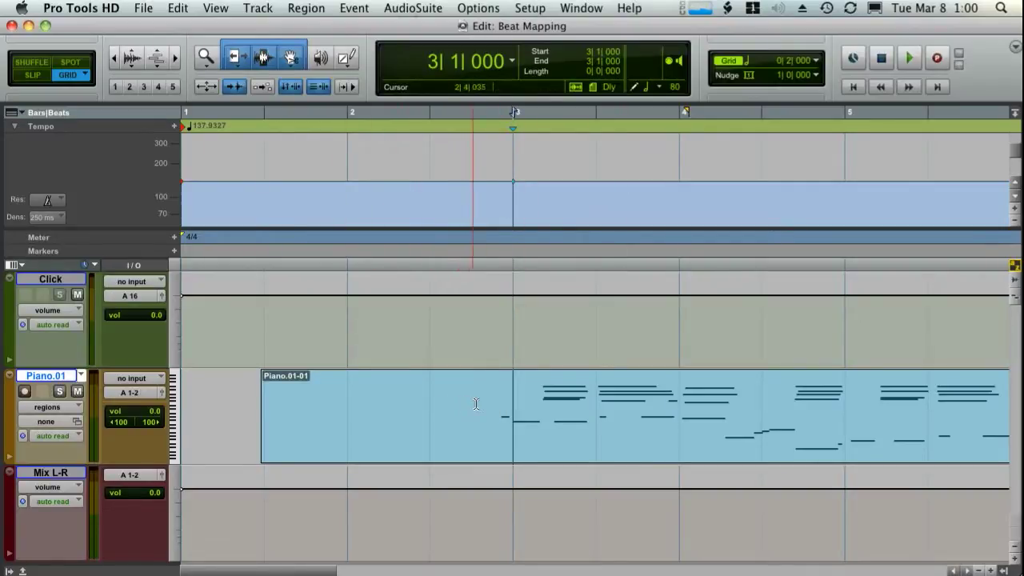
Play the piano with the click from 3|1|000 to locate the downbeat of bar 4
scroll(505, 404, "right", 3)
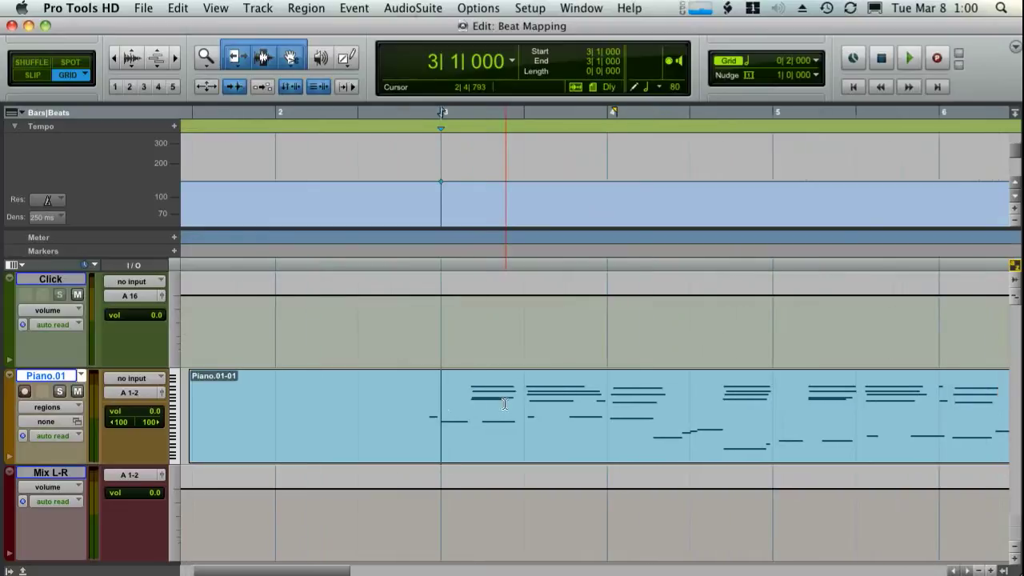
left_click(448, 395)
key("space")
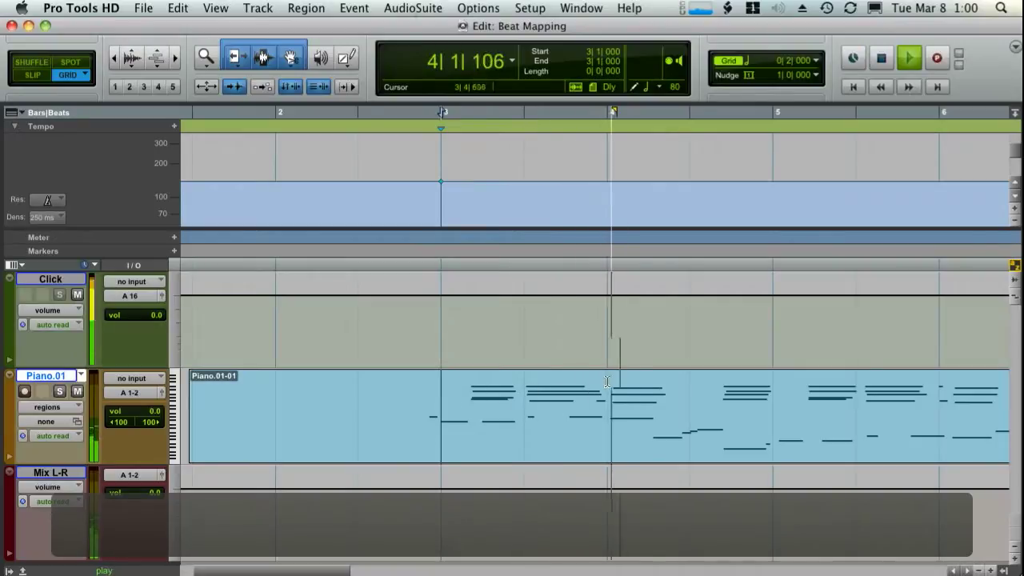
key("space")
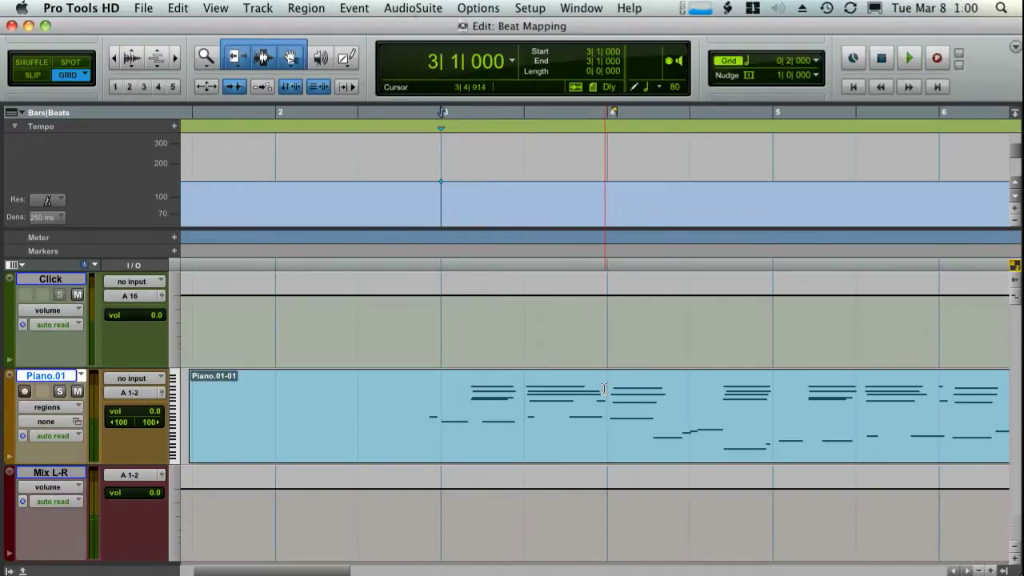
Place the edit cursor just before the bar 4 downbeat note, off-grid at 3|4|877
left_click(604, 390)
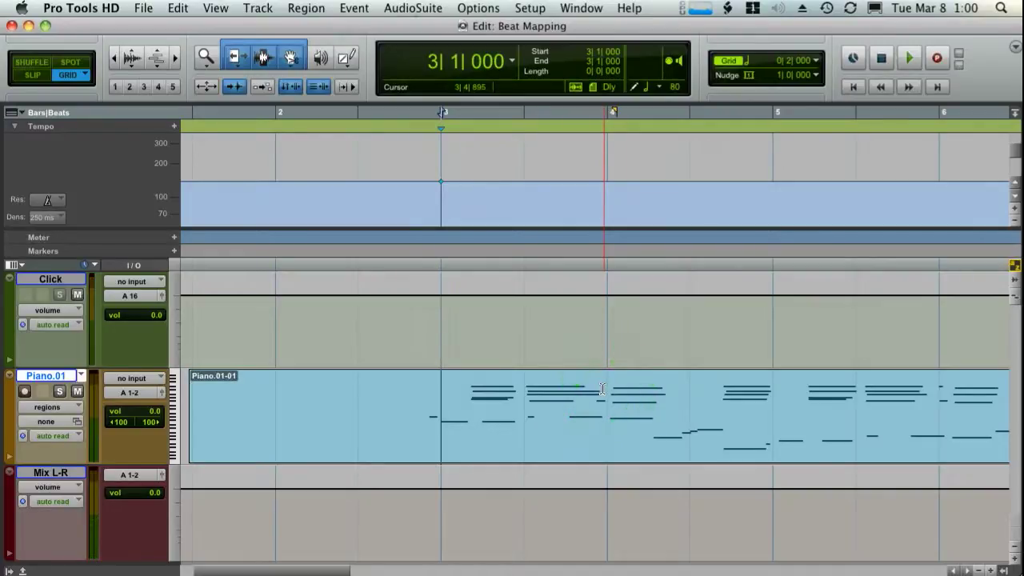
left_click(603, 389)
key("t")
key("t")
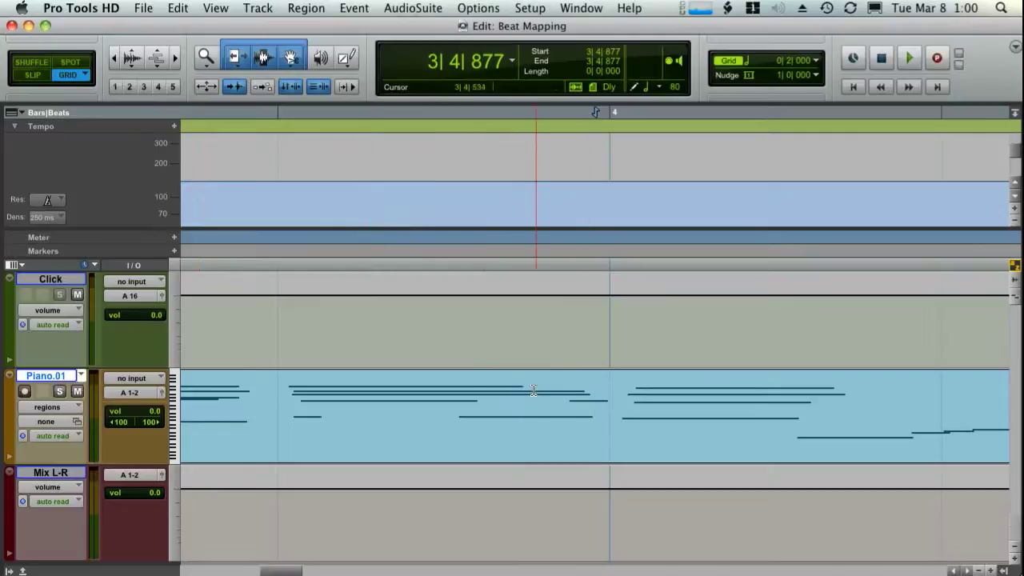
key("r")
left_click(590, 391)
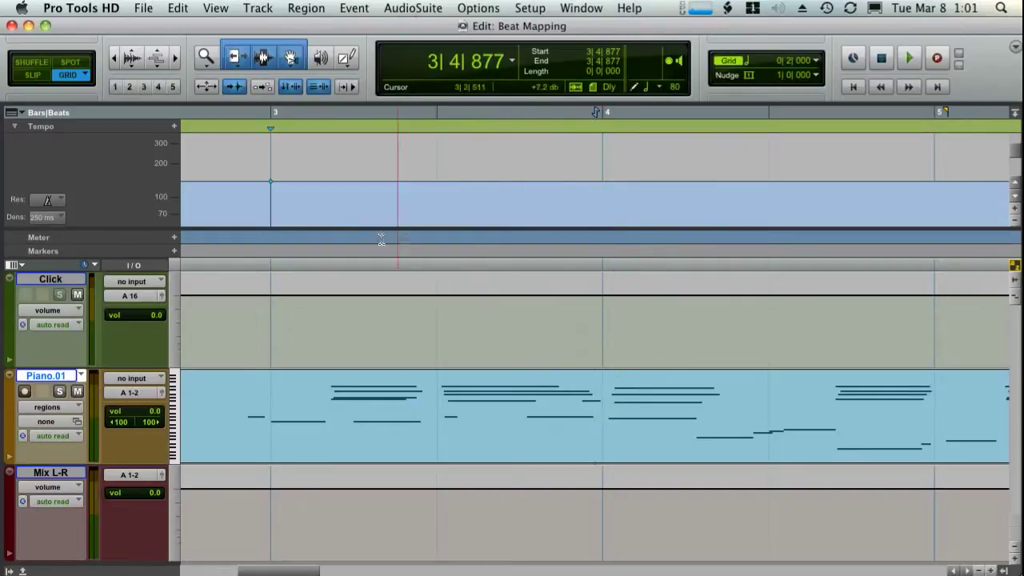
left_click(237, 88)
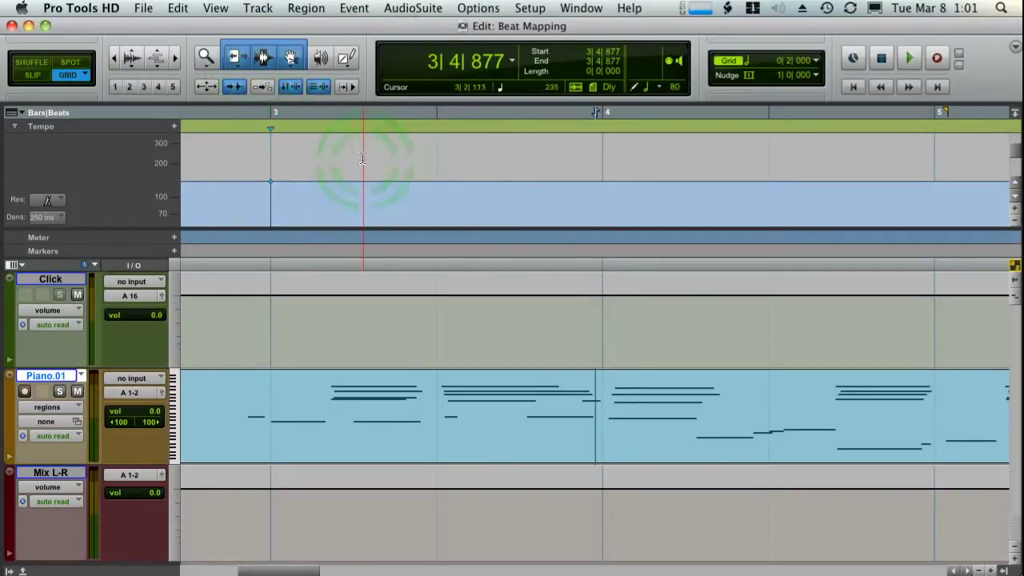
Move the edit cursor to the start of the bar 4 downbeat note at 4|1|075
left_click(608, 406)
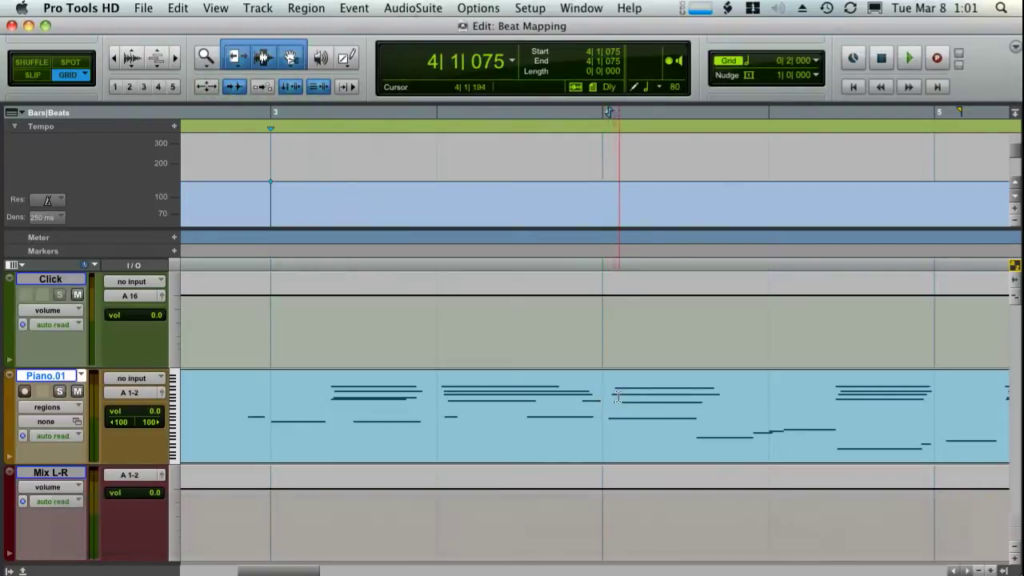
key("t")
key("t")
key("t")
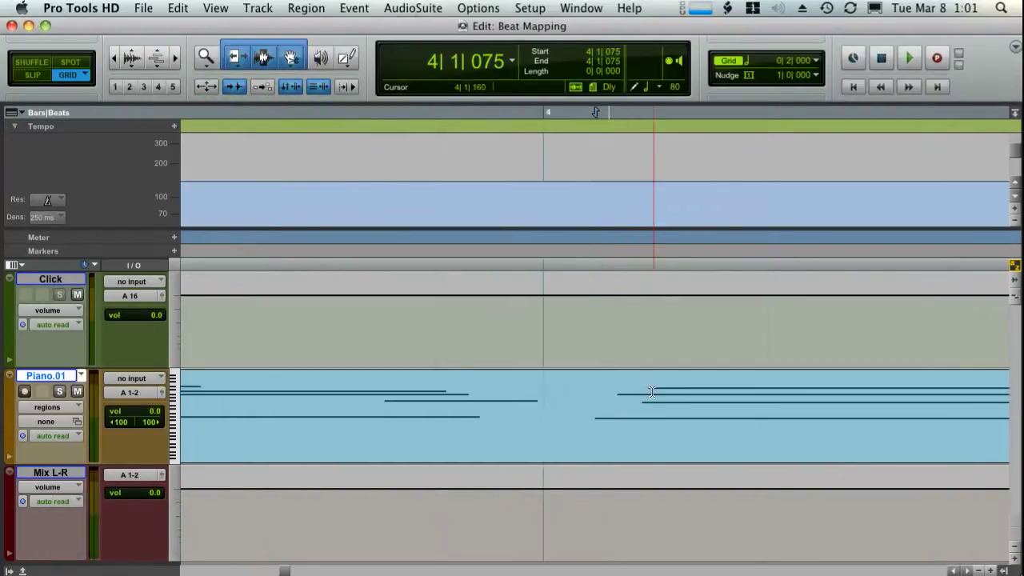
key("r")
key("r")
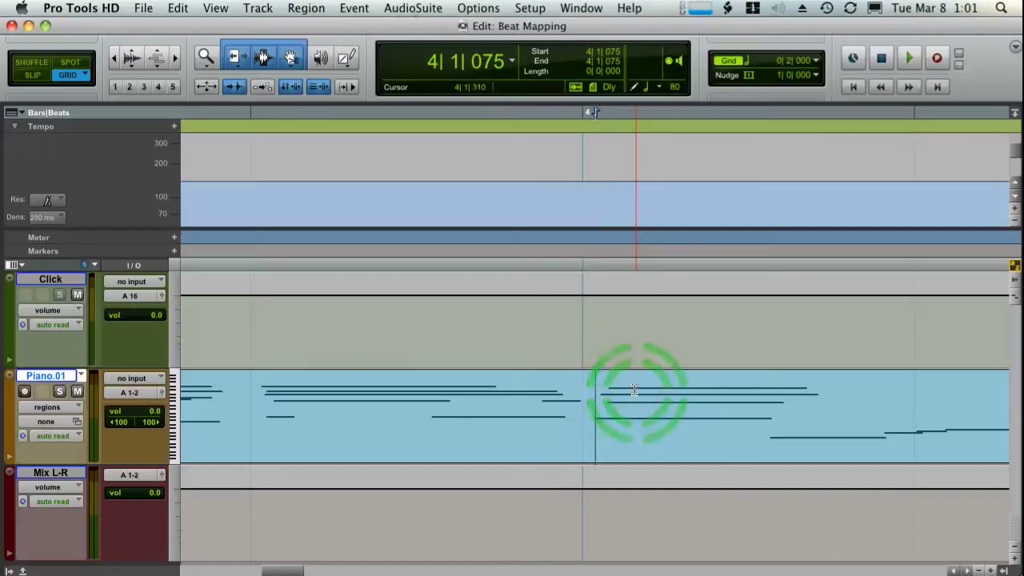
left_click(586, 390)
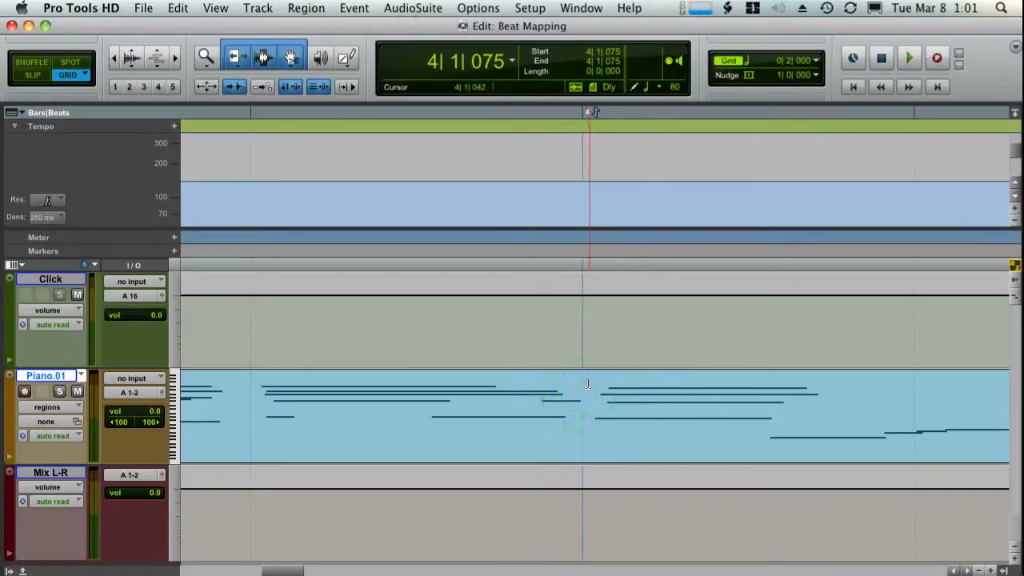
Add a Bar|Beat Marker at 4|1|000 with a 4/4 time signature for the bar 4 downbeat note at the edit cursor
key("super+i")
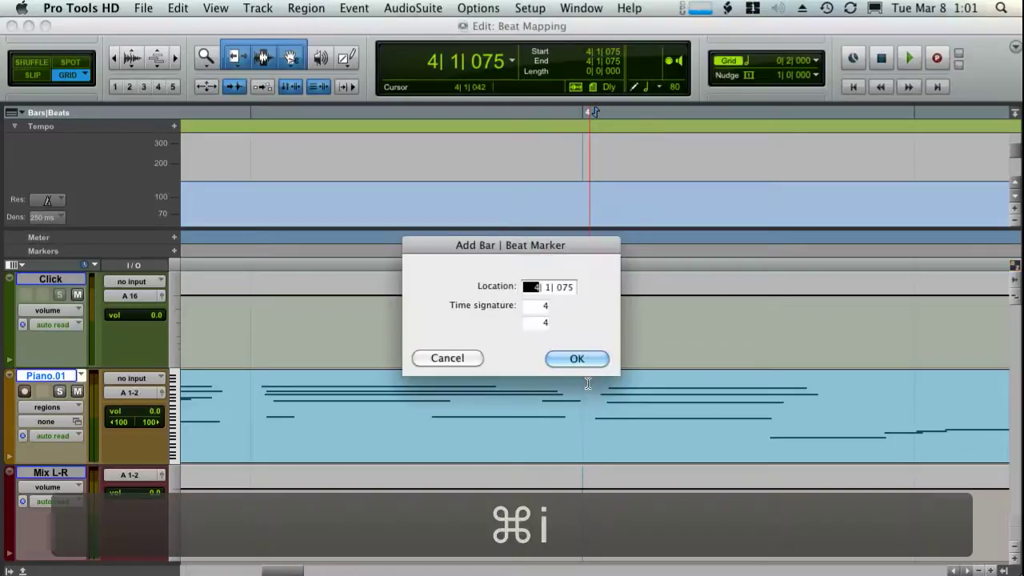
left_click(638, 334)
left_click(531, 287)
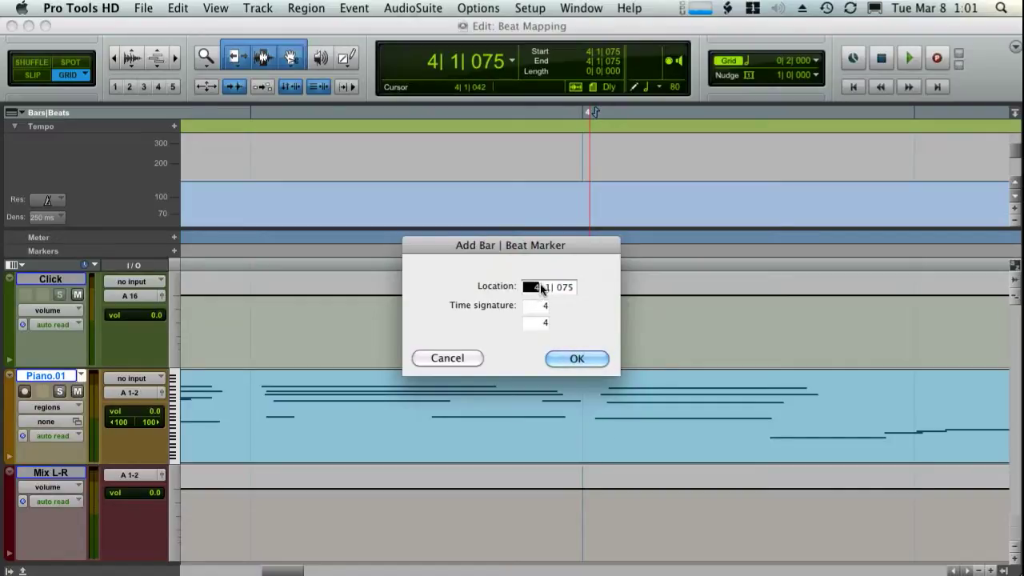
key("Right")
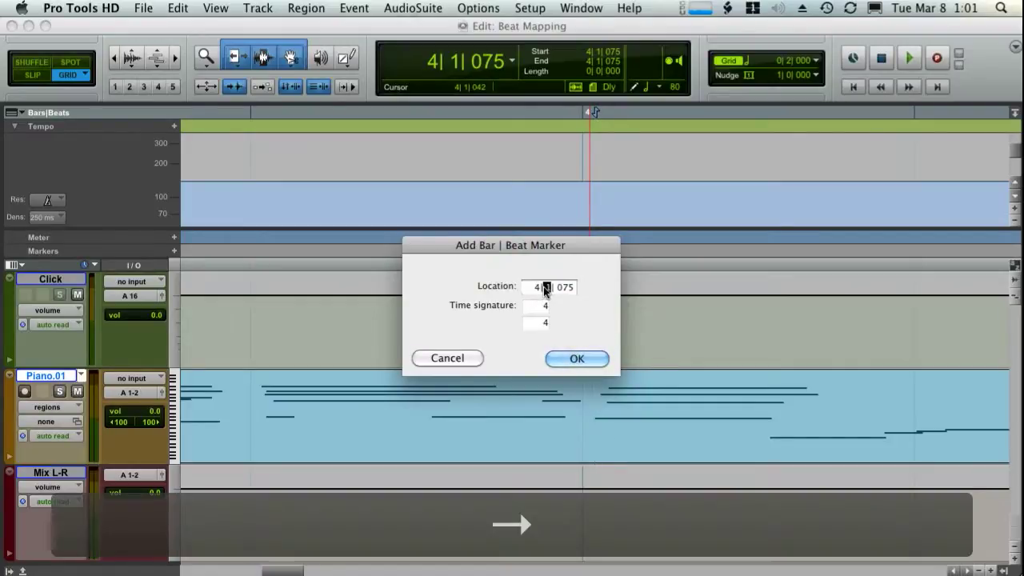
left_click(544, 288)
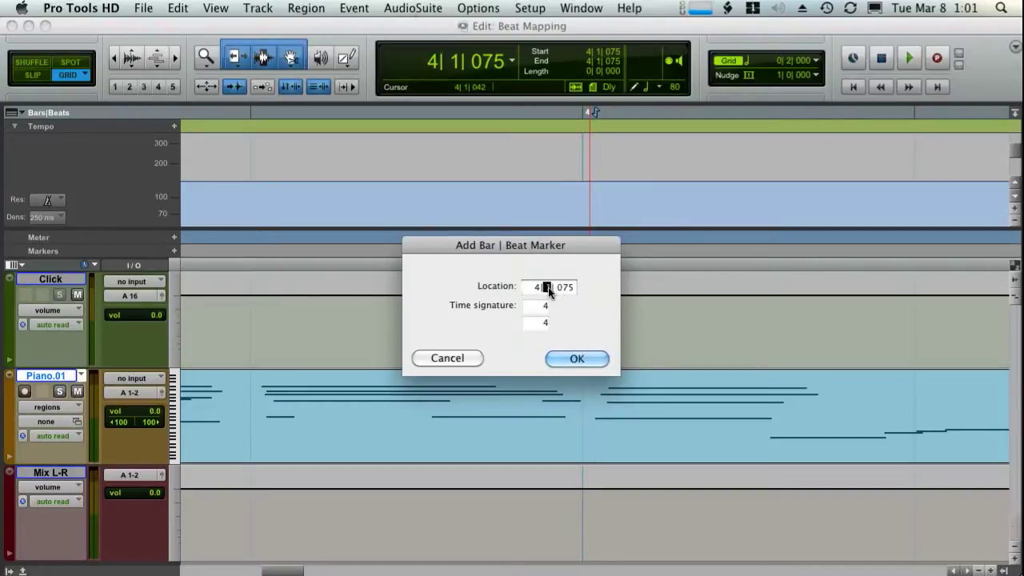
key("Left")
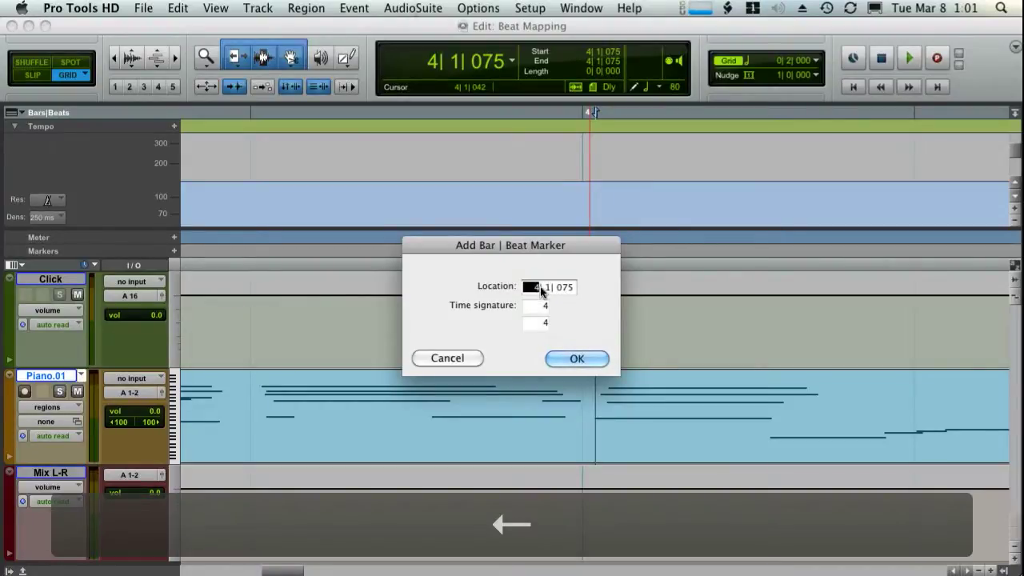
key("Right")
key("Left")
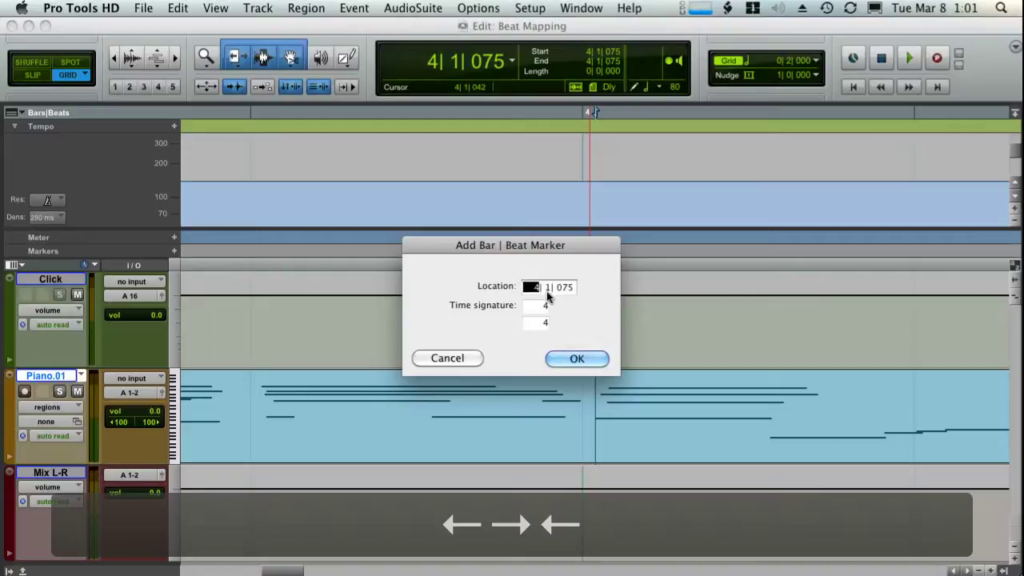
type("4")
left_click(549, 296)
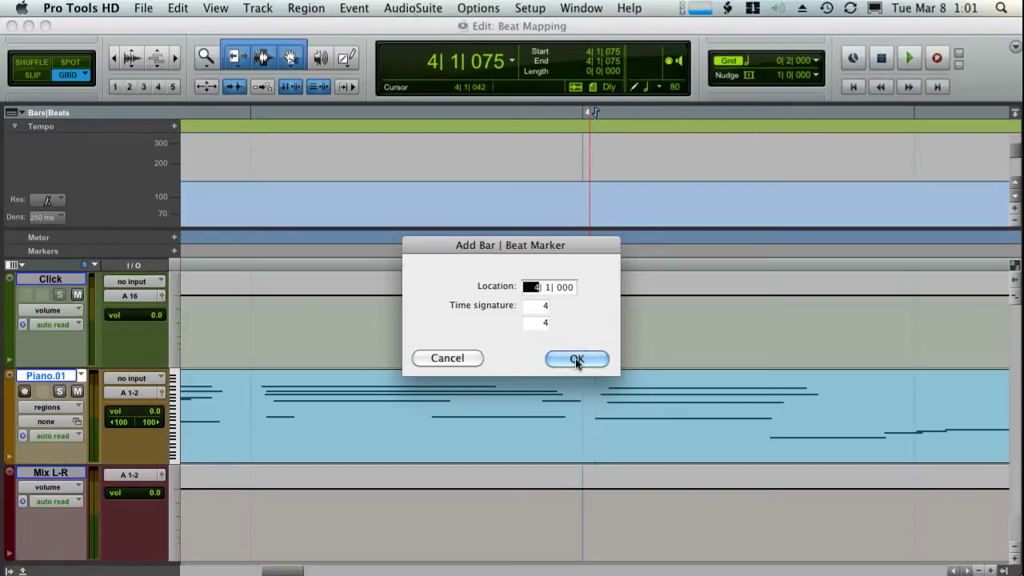
left_click(610, 332)
left_click(578, 359)
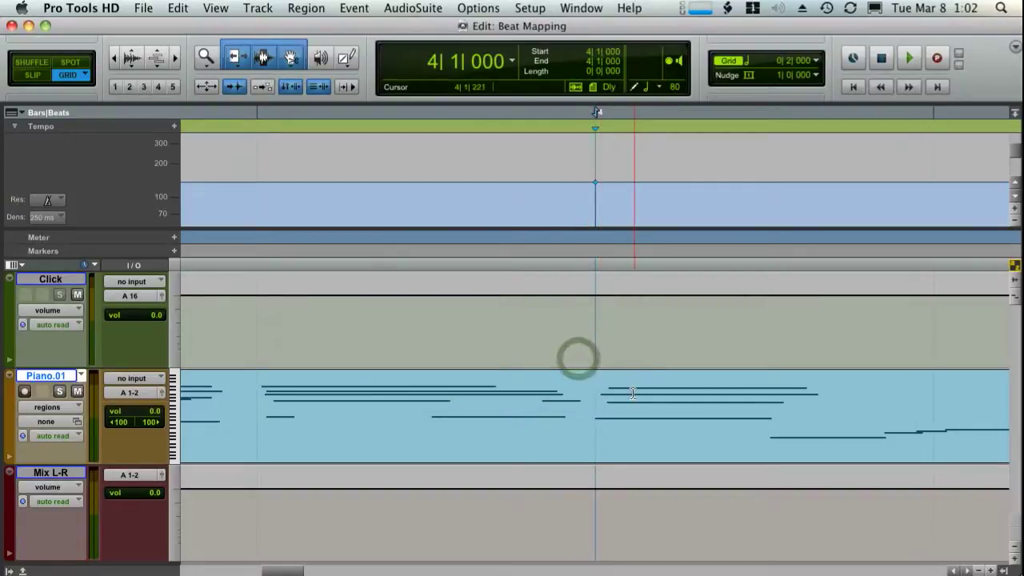
Play the piano with the click from 4|1|000 to locate beat 3 of bar 4
left_click(672, 408)
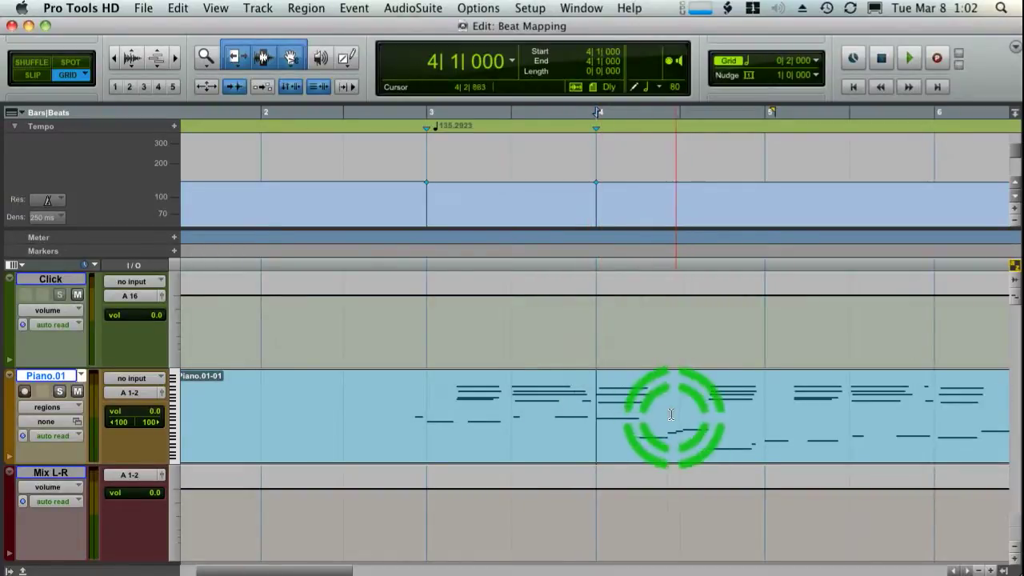
key("space")
key("space")
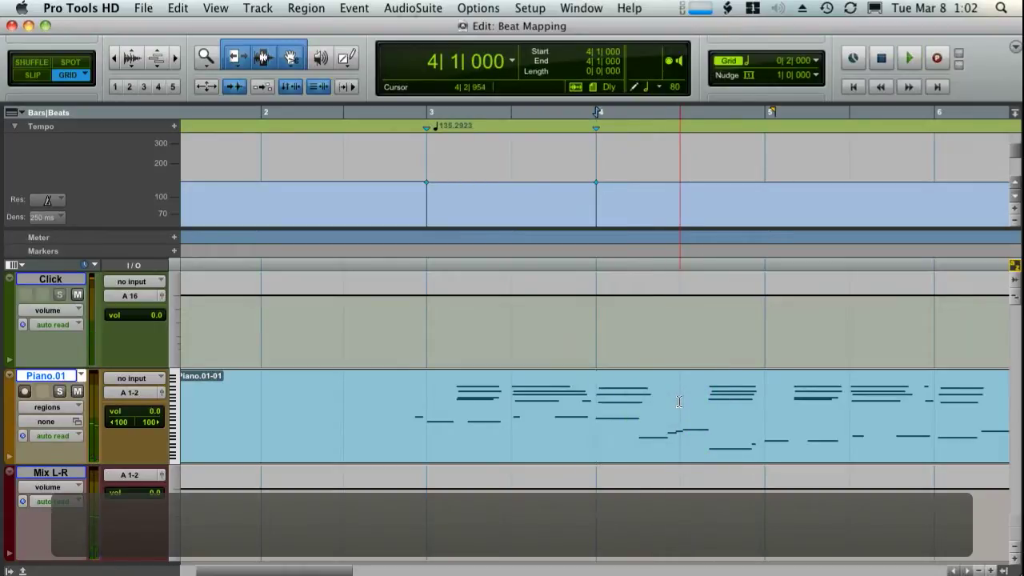
Place the edit cursor at the start of the note on beat 3 of bar 4, at 4|3|067
left_click(679, 401)
key("super+bracketright")
key("super+bracketright")
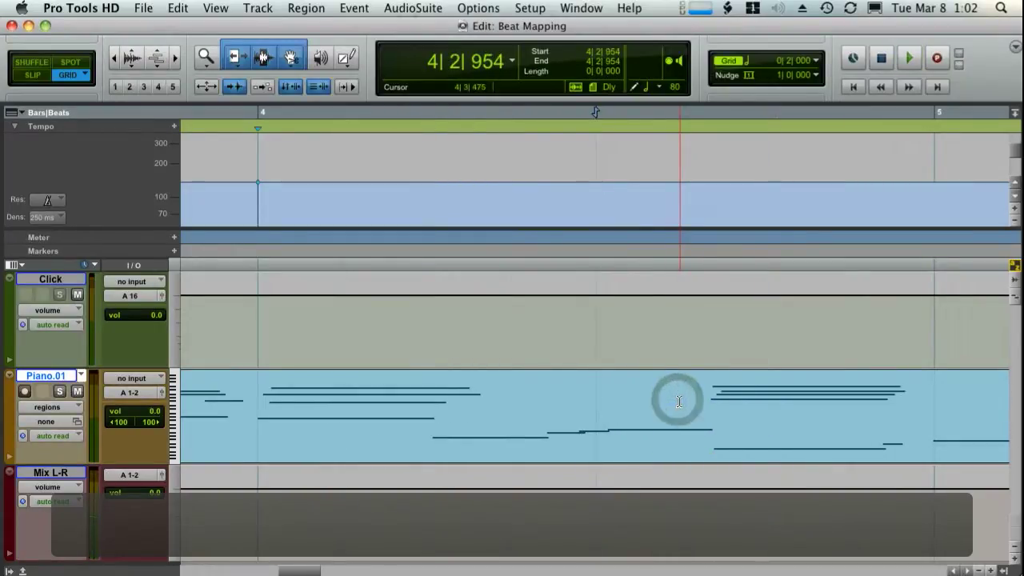
left_click(618, 402)
left_click(610, 408)
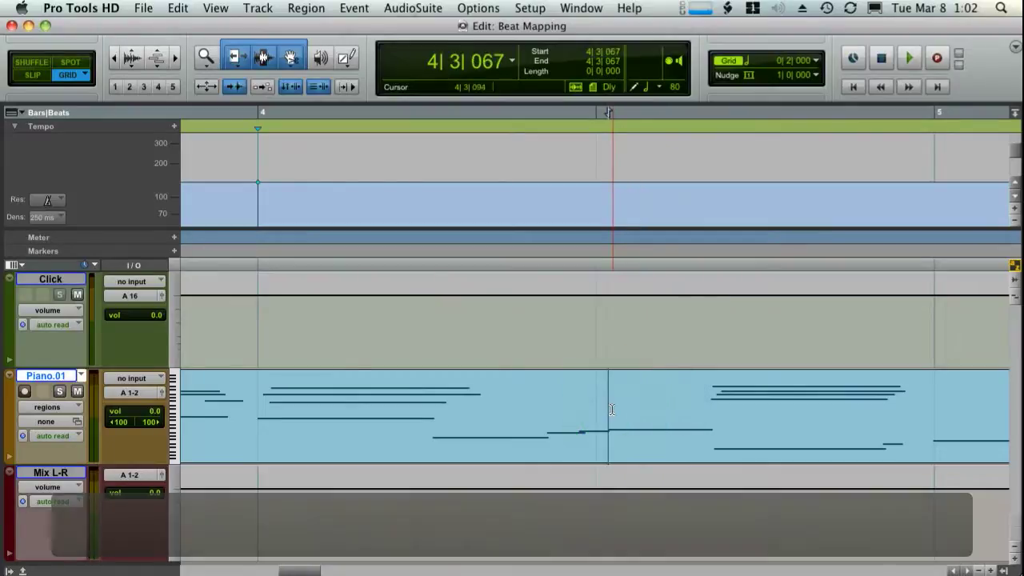
Add a Bar|Beat Marker at 4|3|000 with a 4/4 time signature at the edit cursor
key("super+i")
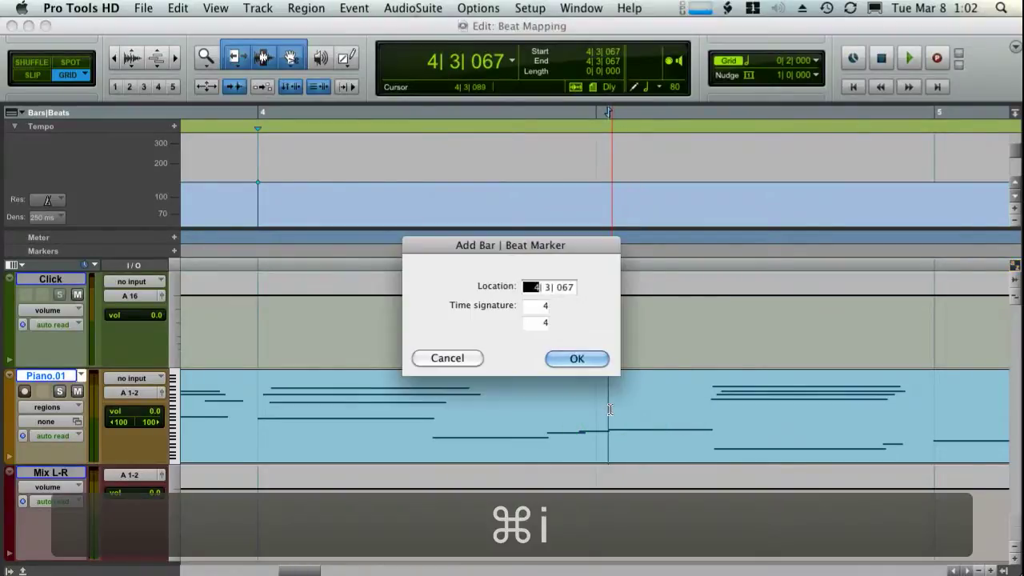
left_click(548, 304)
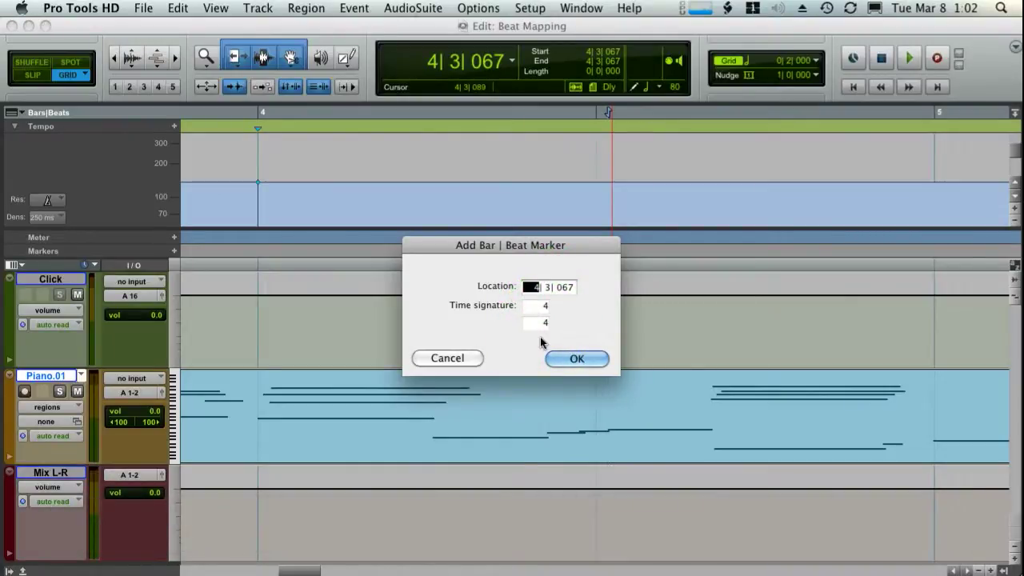
key("Right")
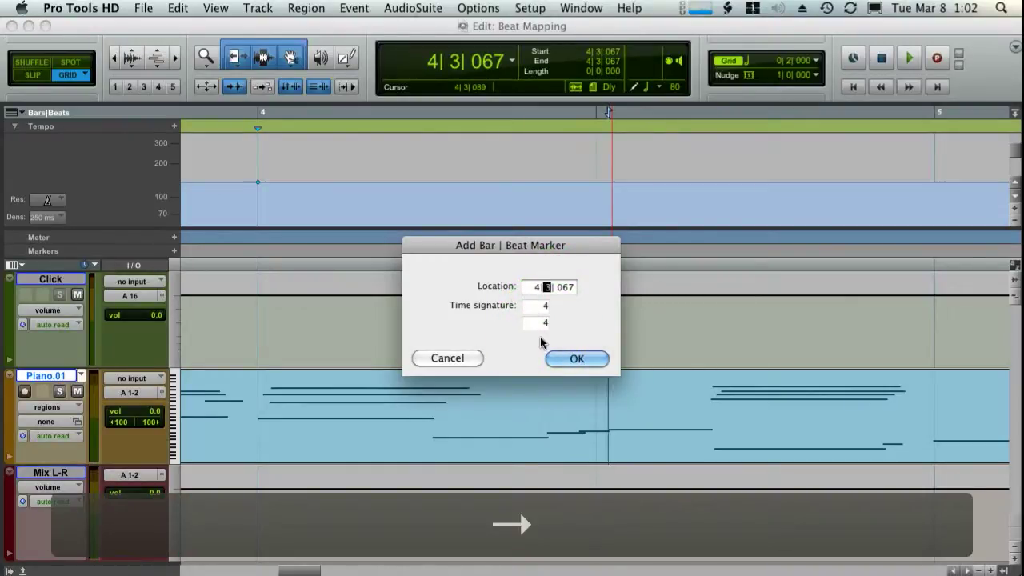
type("3")
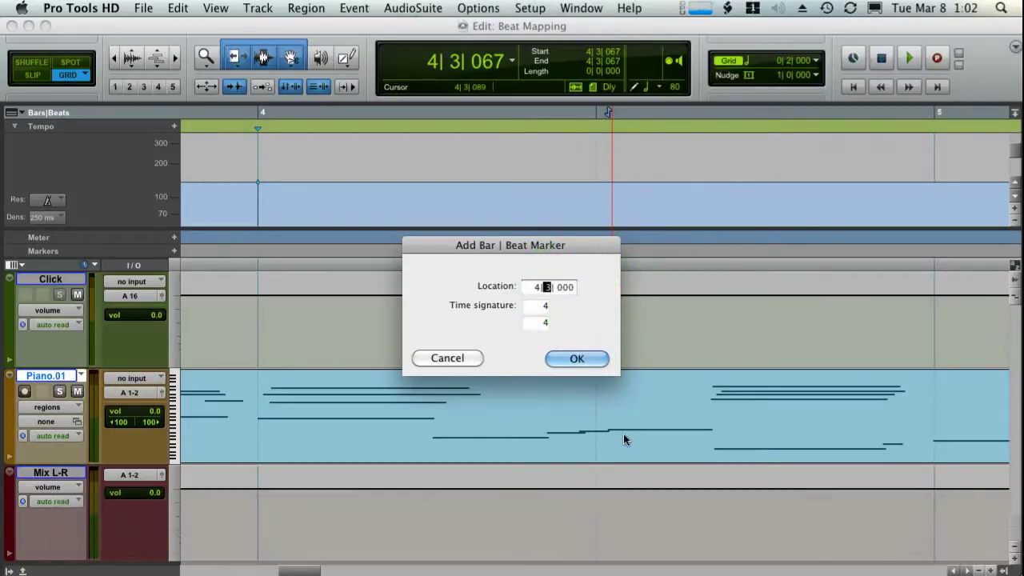
key("Return")
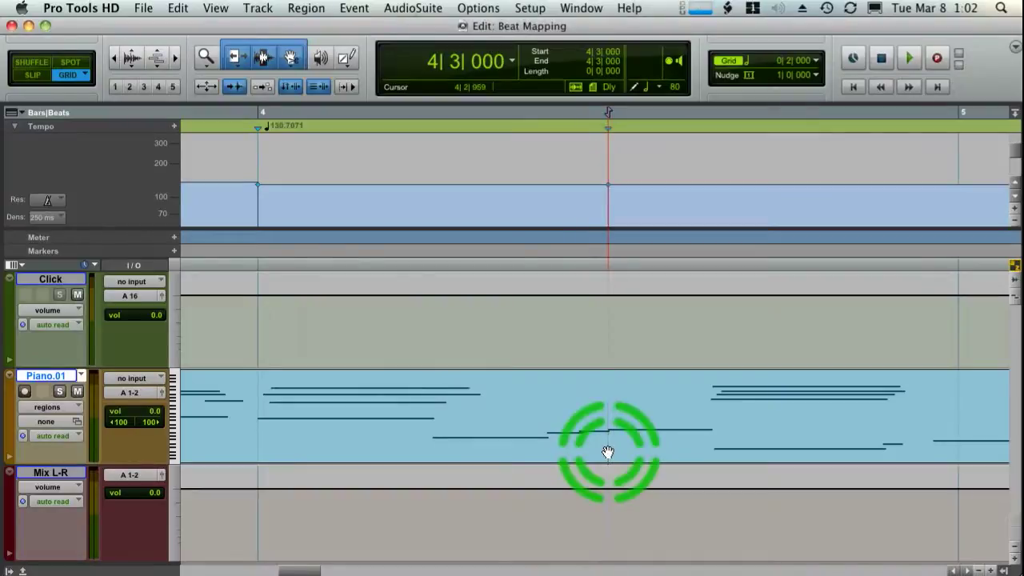
Play the piano with the click from 4|1|000 to locate the downbeat of bar 5
key("r")
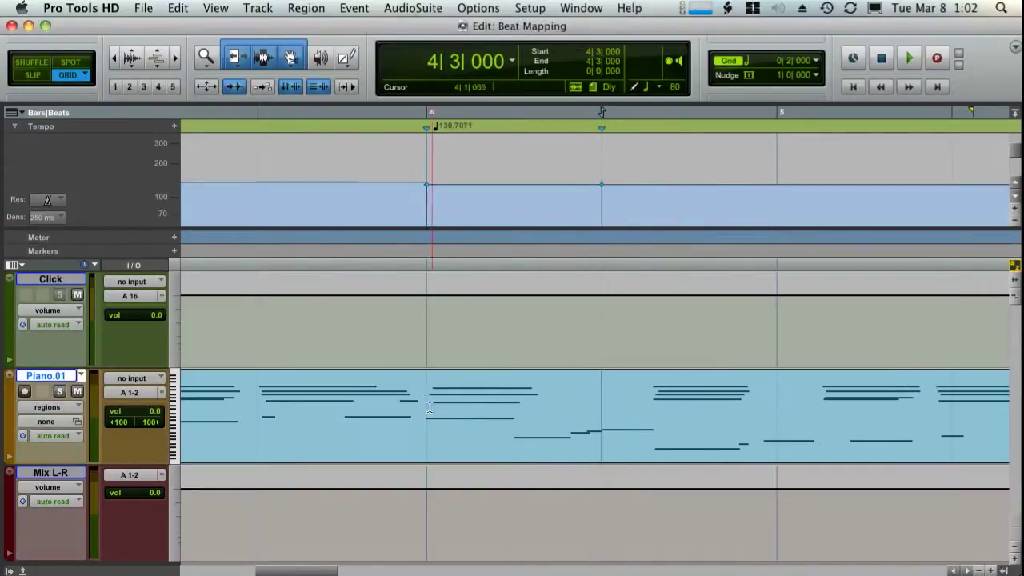
left_click(427, 400)
key("space")
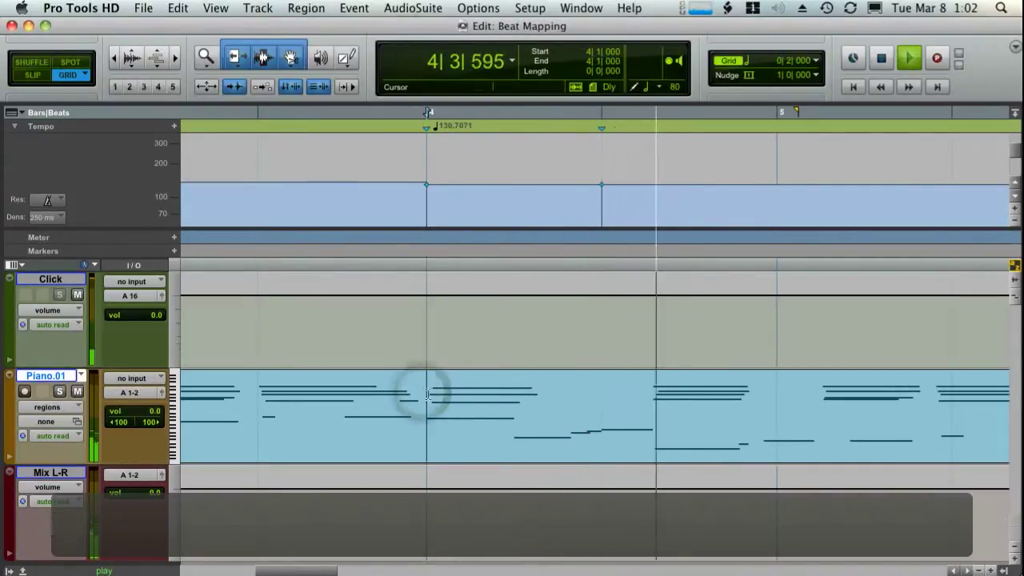
left_click(827, 393)
key("space")
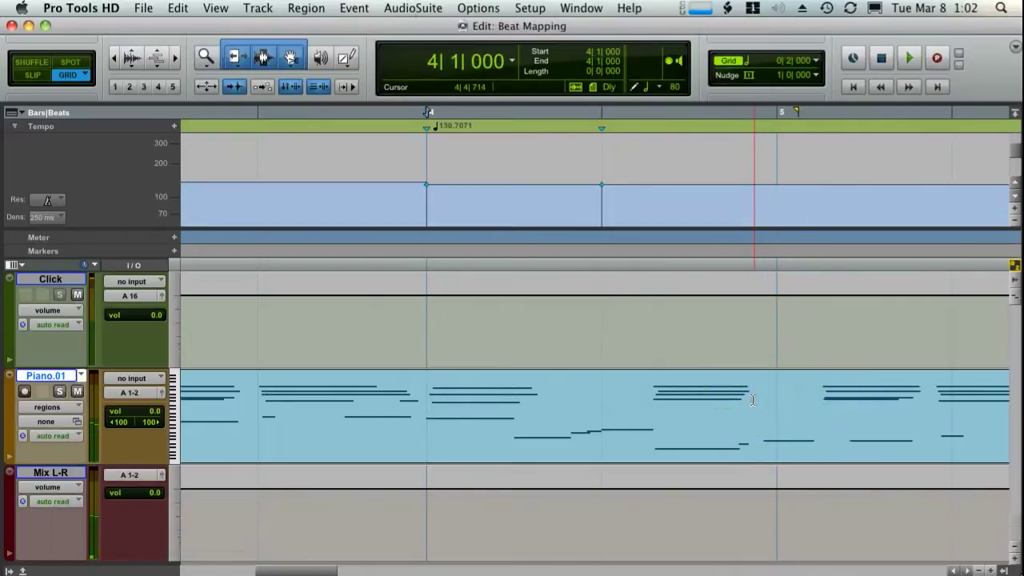
Place the edit cursor on the bar 5 downbeat note at 4|4|822 and add a Bar|Beat Marker there as 5|1|000
left_click(753, 400)
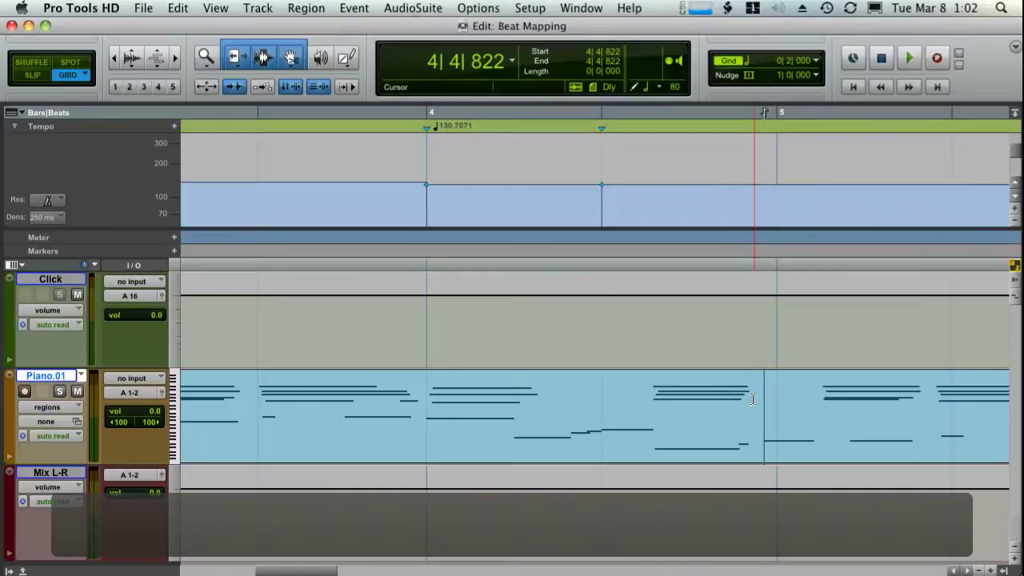
key("super+i")
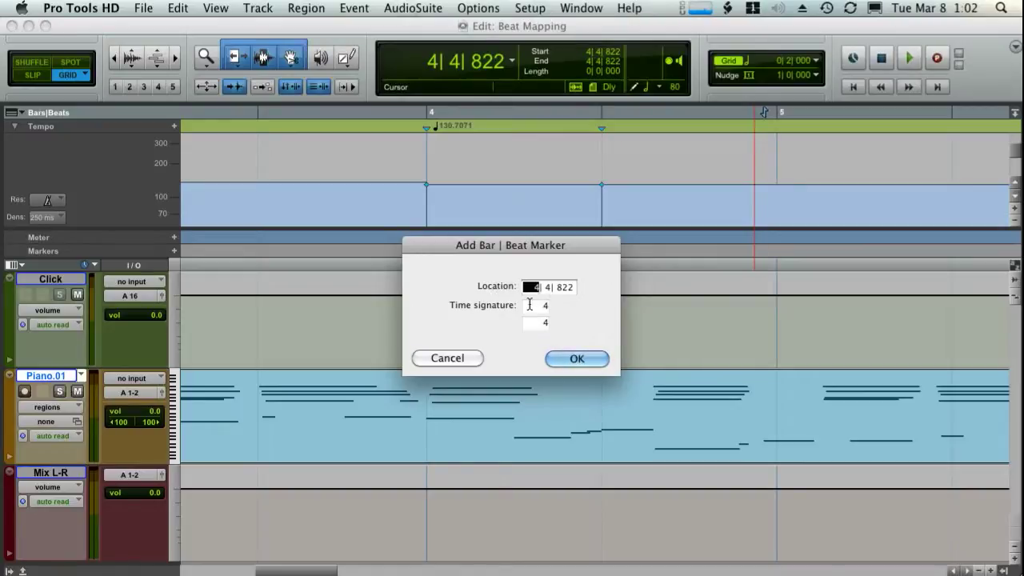
type("5| 1| 000")
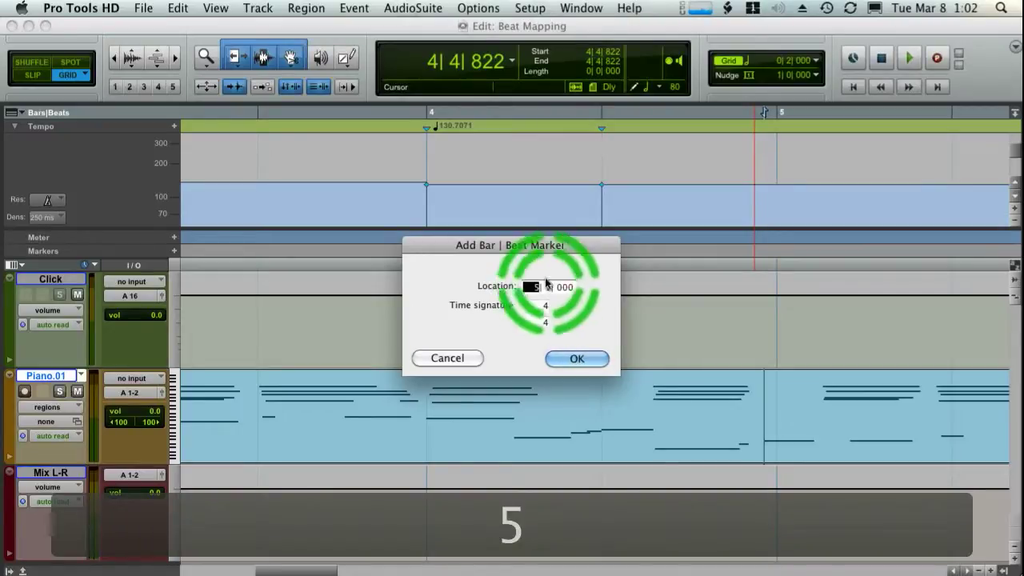
left_click(587, 359)
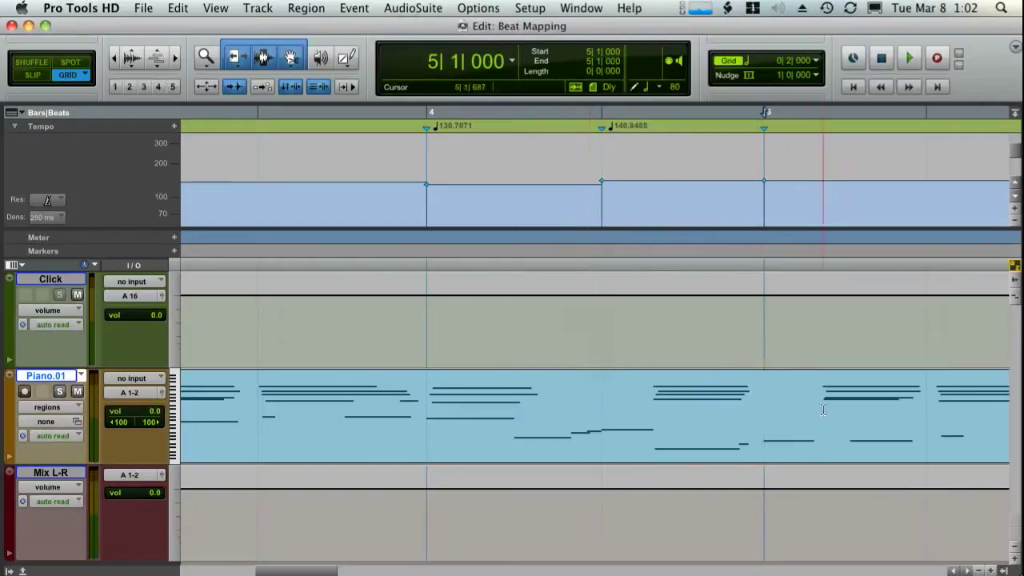
Play the piano with the click from 5|1|000 to check how bar 5 lines up with the grid
key("space")
scroll(824, 408, "right", 3)
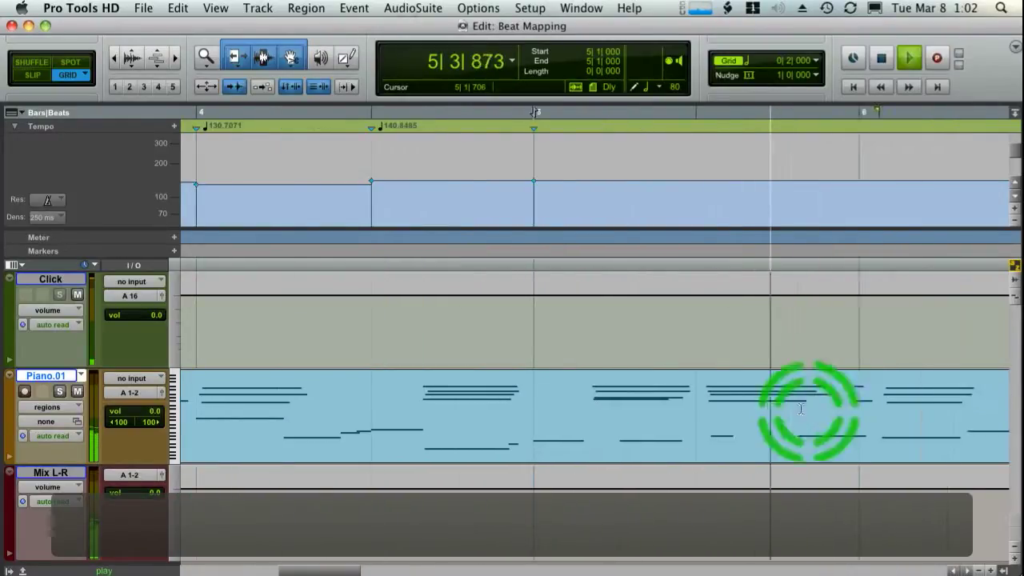
key("space")
Place the edit cursor on the chord at beat 3 of bar 5, at 5|3|135, and add a Bar|Beat Marker there as 5|3|000
left_click(698, 389)
key("Tab")
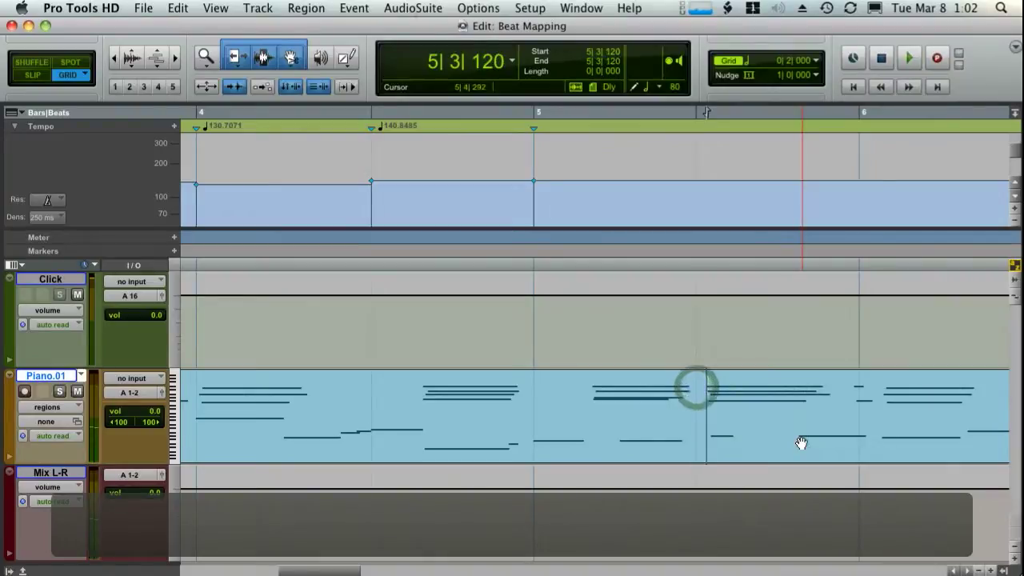
key("super+i")
key("Right")
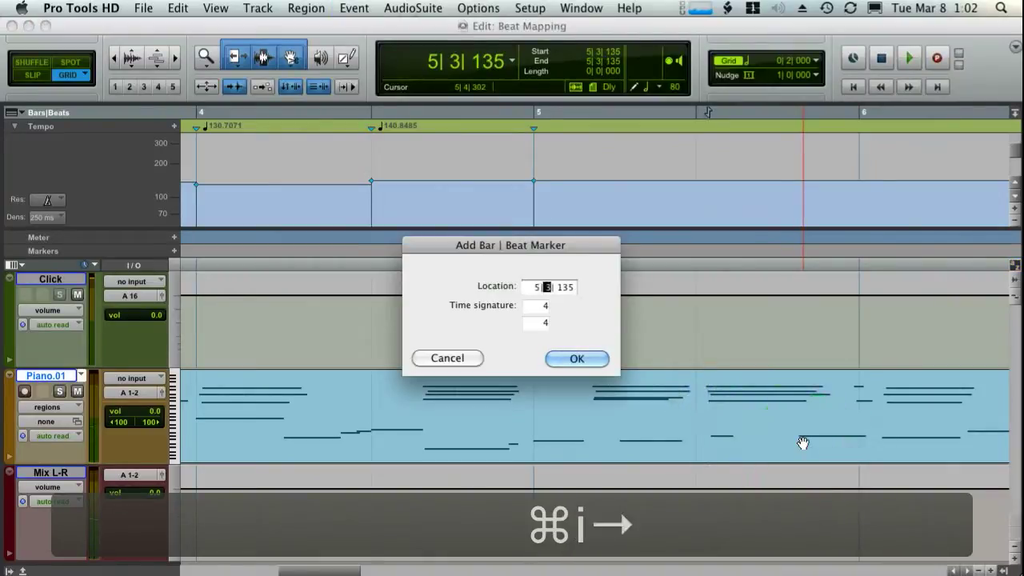
type("3")
key("Return")
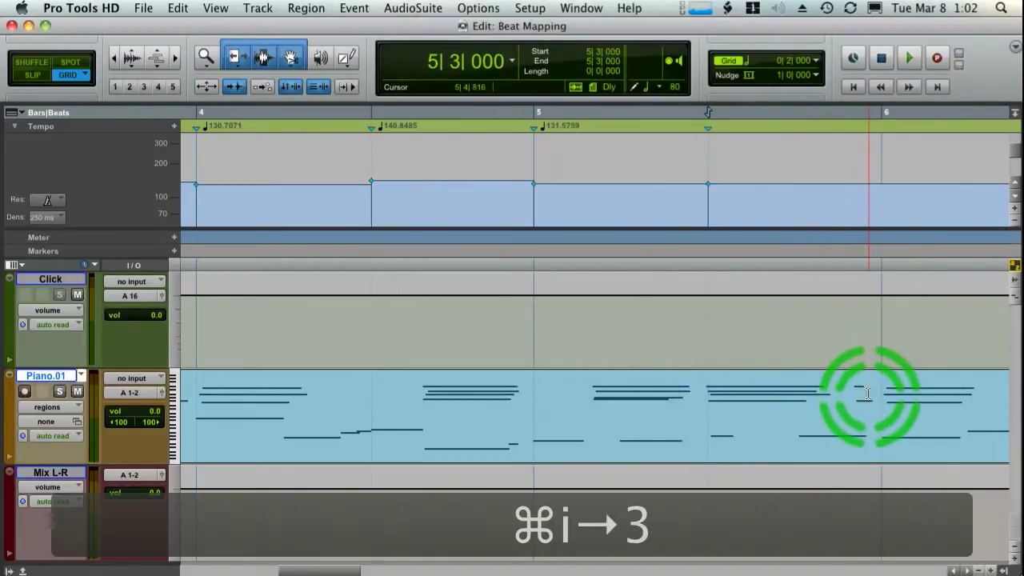
Place the edit cursor on the bar 6 downbeat note at 6|1|002 and add a Bar|Beat Marker there as 6|1|000
left_click(867, 393)
key("Tab")
key("super+i")
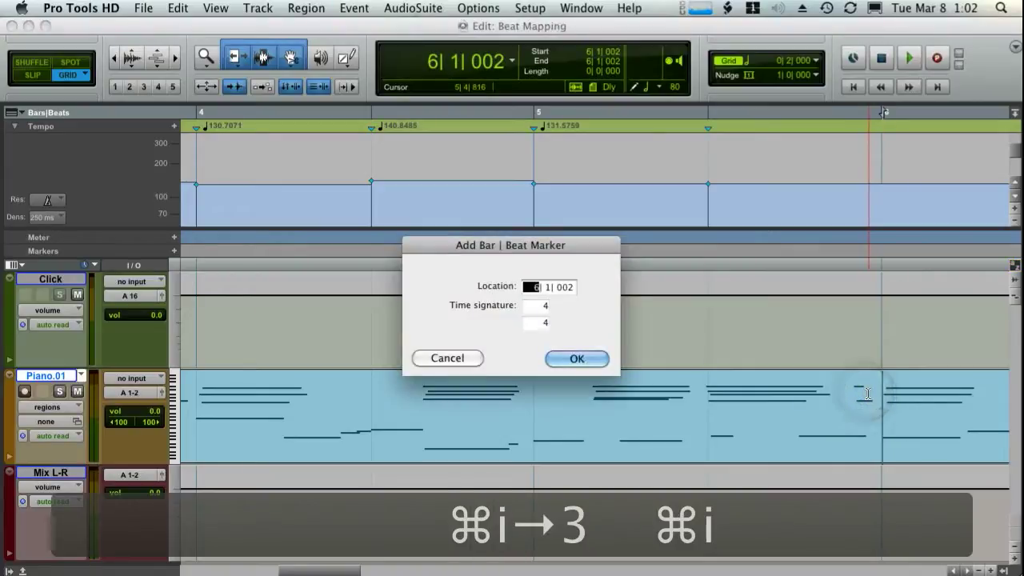
type("6")
key("Return")
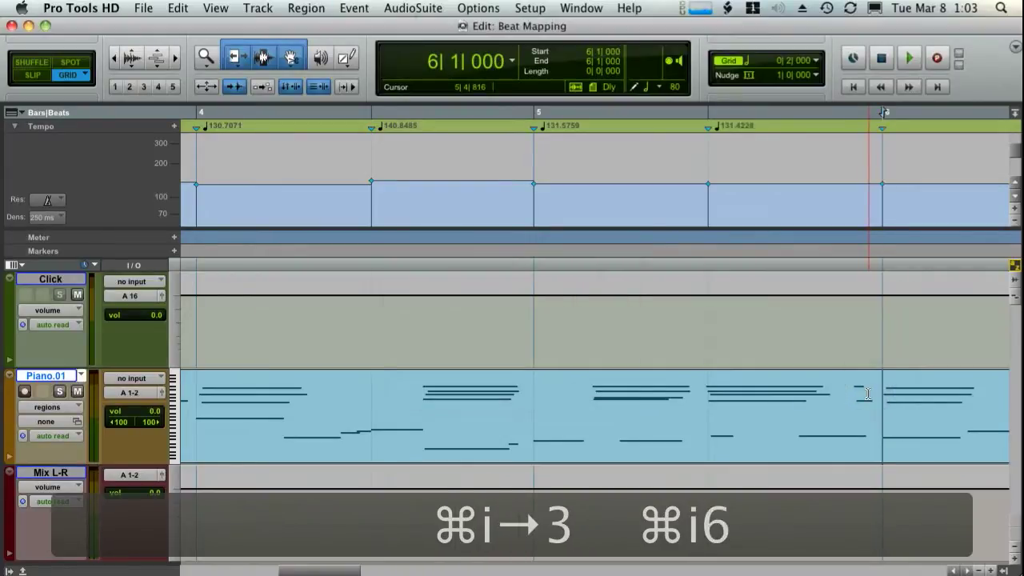
Play the piano with the click from 2|3|000 through the mapped bars to check that the grid follows the performance
left_click(478, 395)
scroll(477, 394, "down", 1)
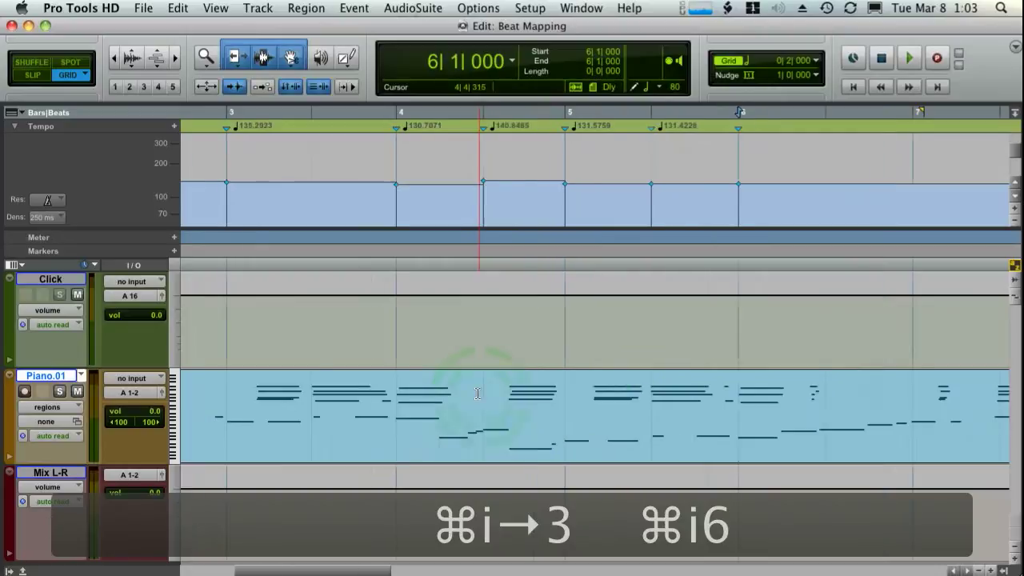
scroll(377, 384, "left", 5)
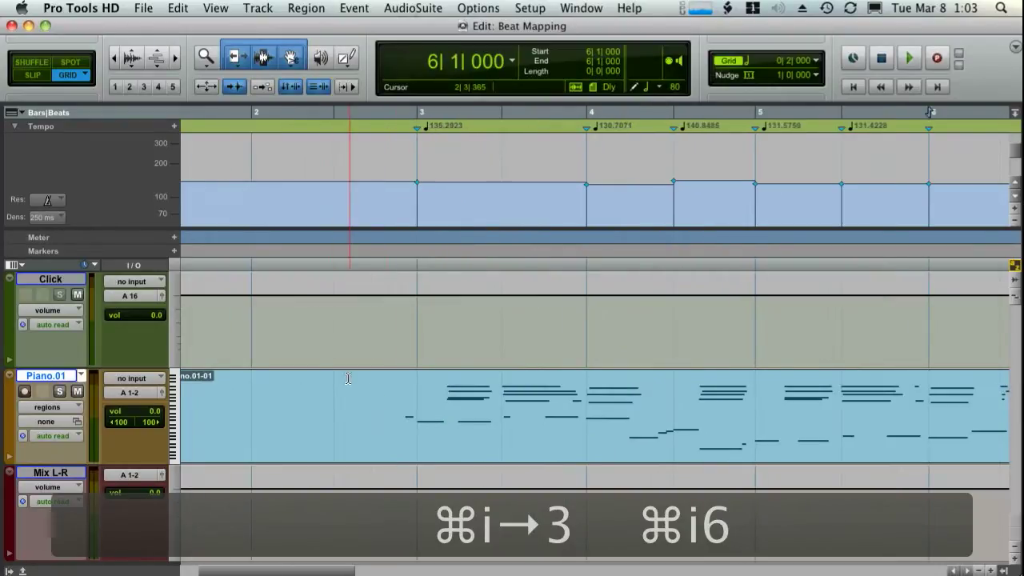
left_click(348, 377)
scroll(358, 374, "right", 2)
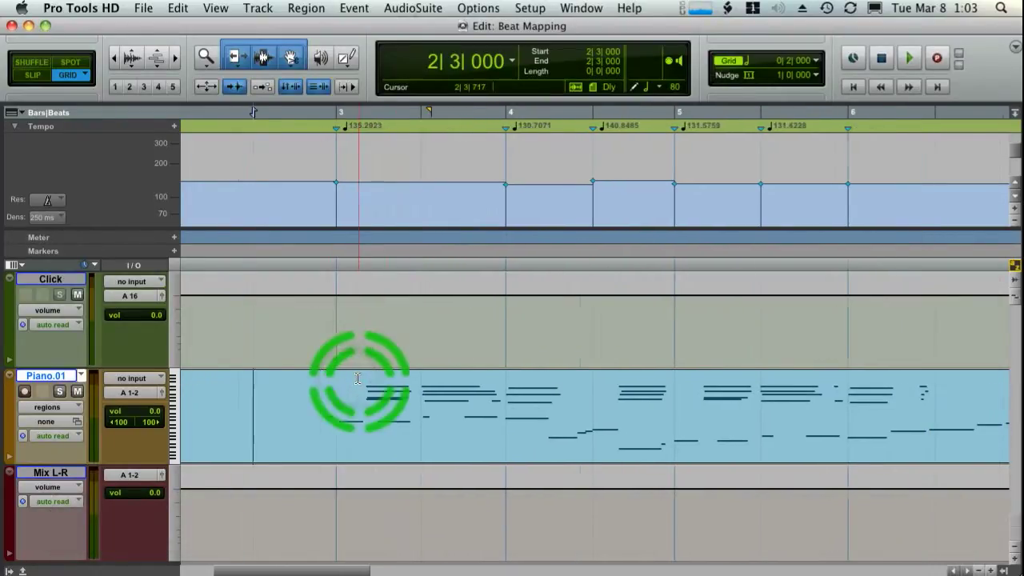
key("space")
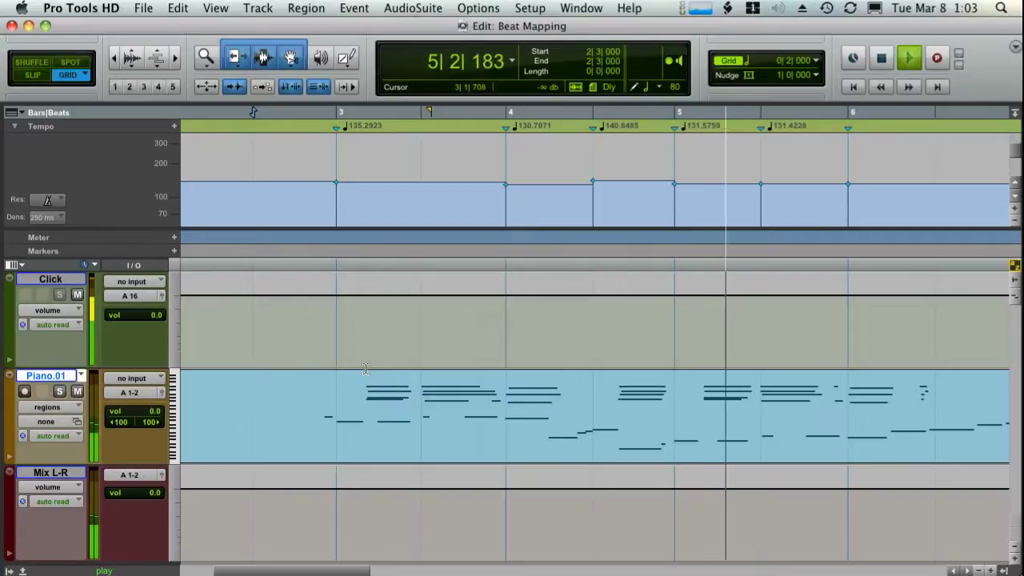
left_click(328, 406)
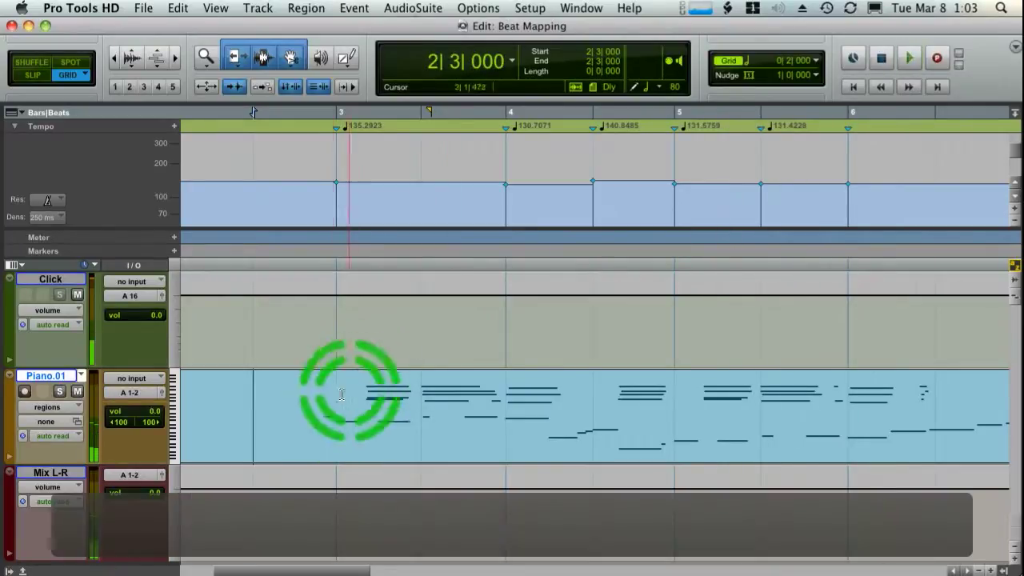
Place the edit cursor on the chord at beat 3 of bar 3, at 3|3|045, and add a Bar|Beat Marker there as 3|3|000
key("t")
scroll(549, 407, "right", 3)
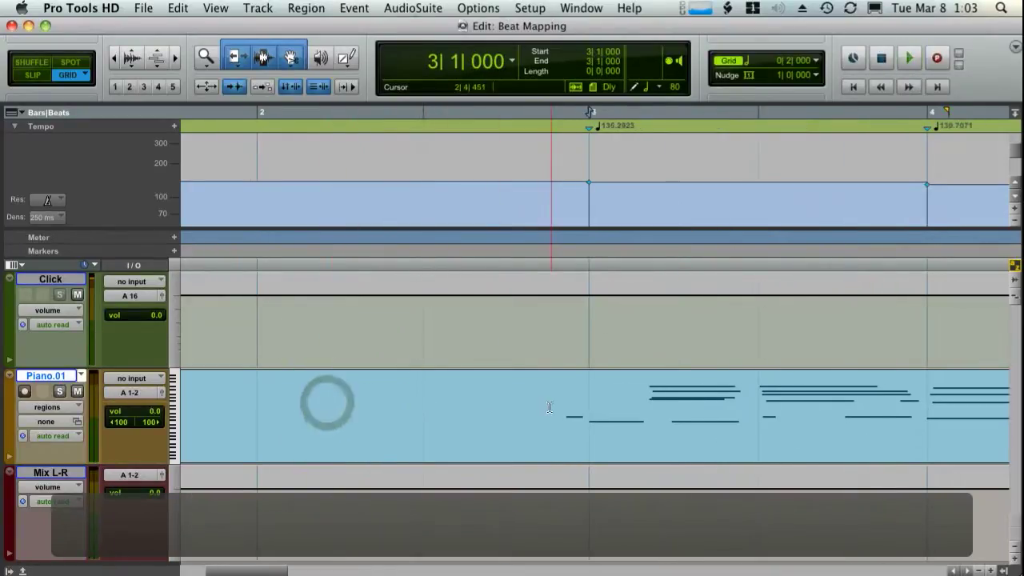
left_click(485, 391)
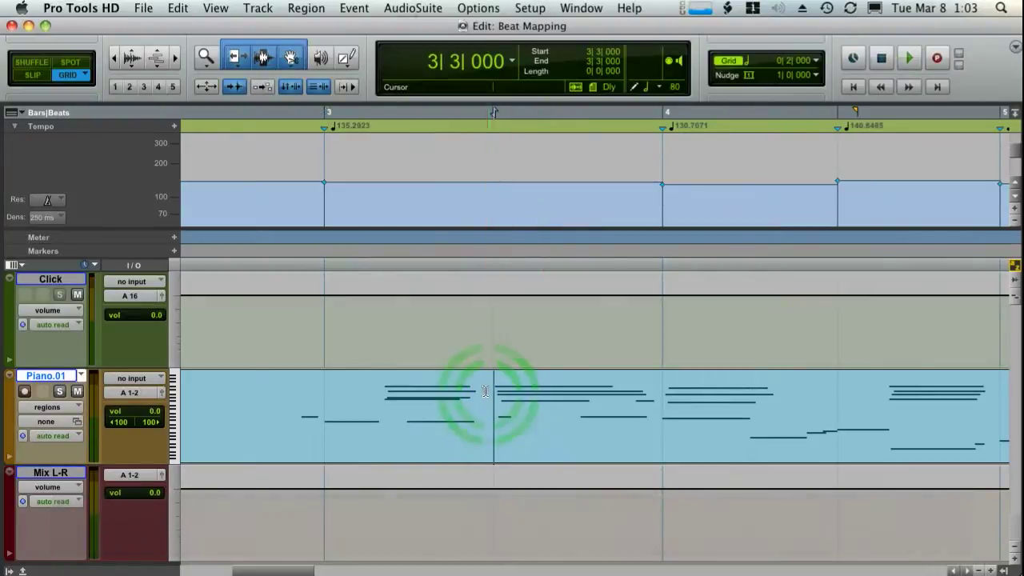
key("t")
key("t")
key("r")
key("r")
key("t")
key("t")
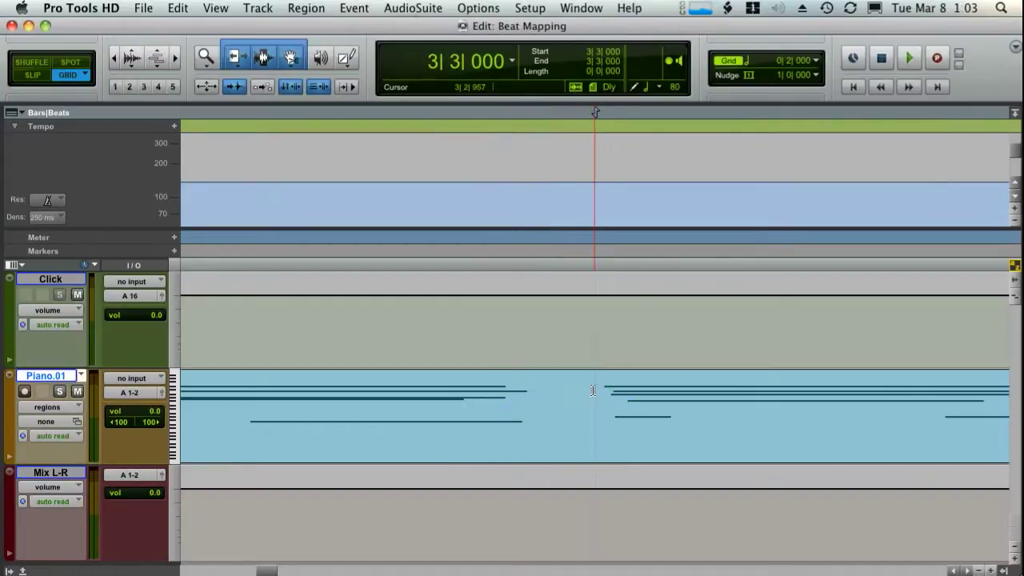
key("Tab")
key("Tab")
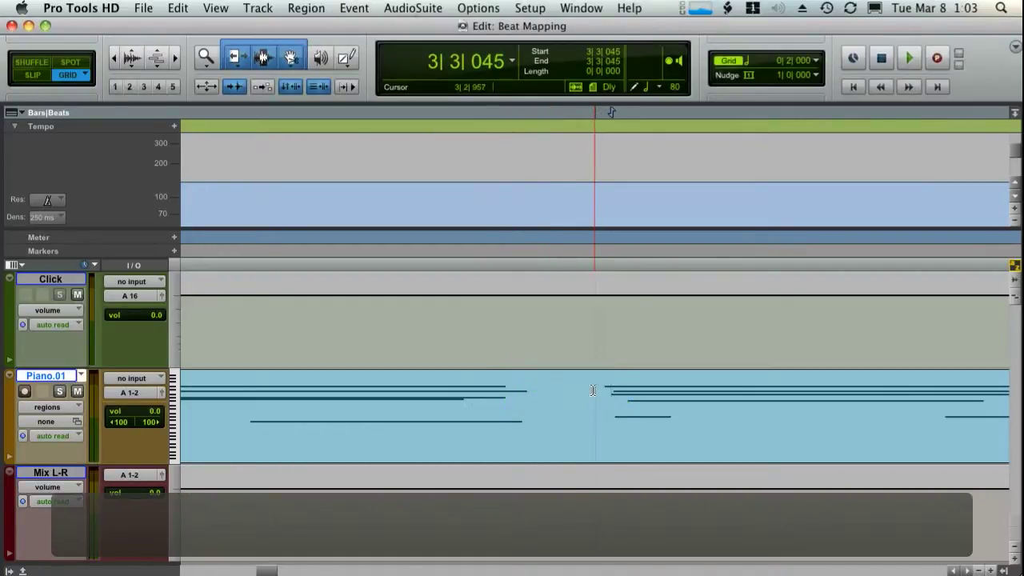
key("super+i")
key("Right")
type("3")
key("Return")
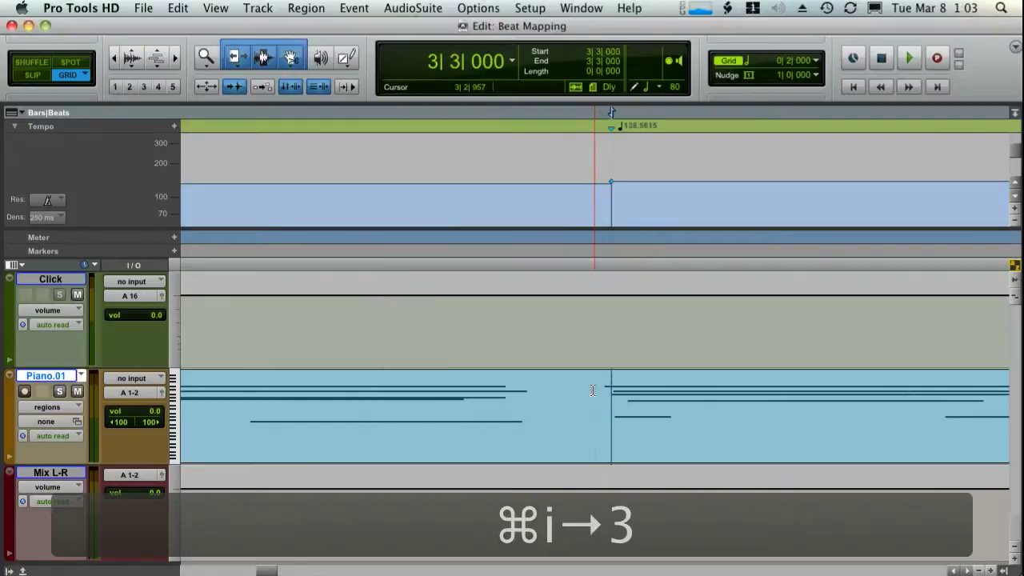
Switch the Piano.01 track's timebase from Samples to Ticks so its notes follow tempo changes
scroll(539, 425, "down", 4)
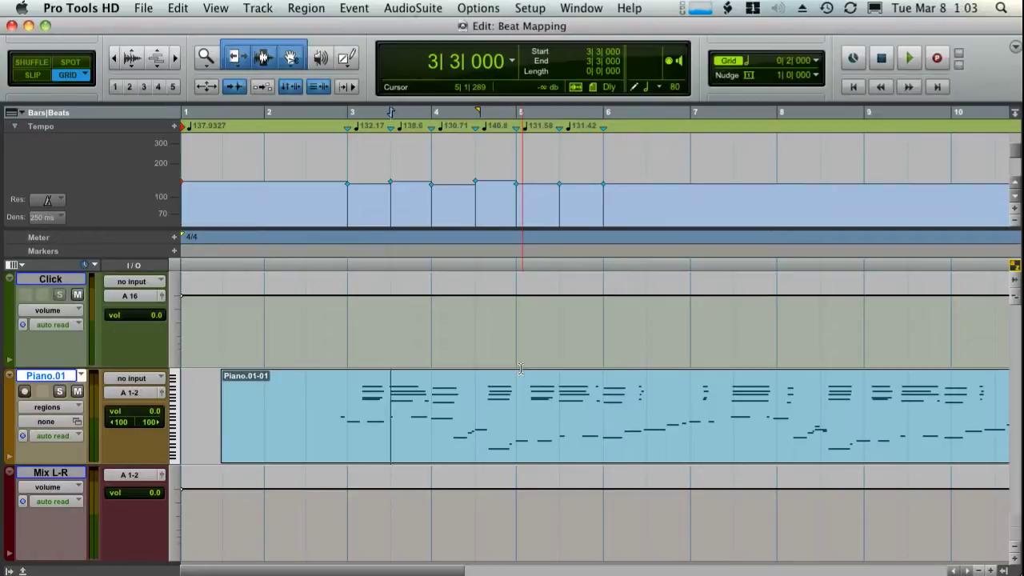
left_click(23, 439)
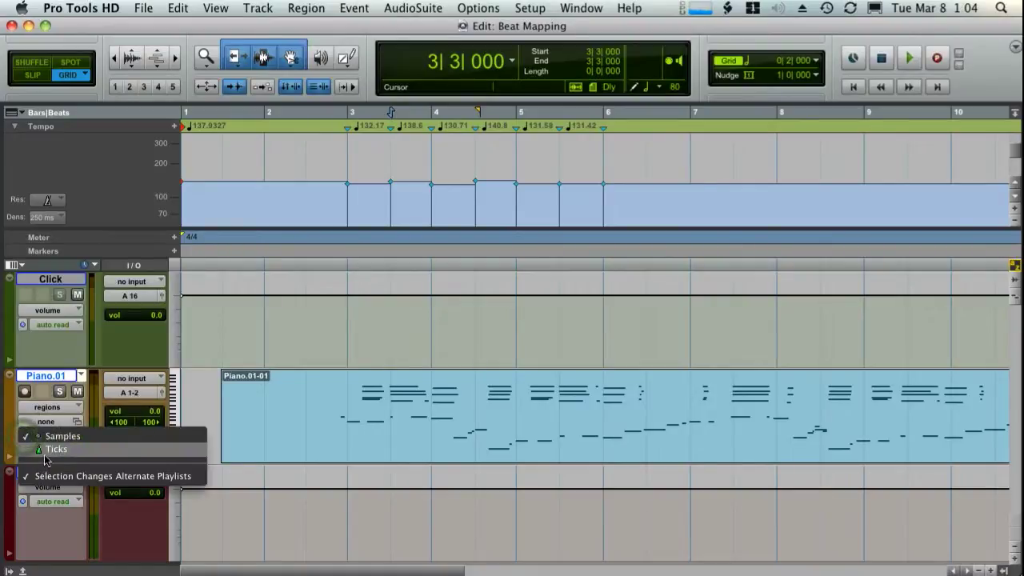
left_click(47, 450)
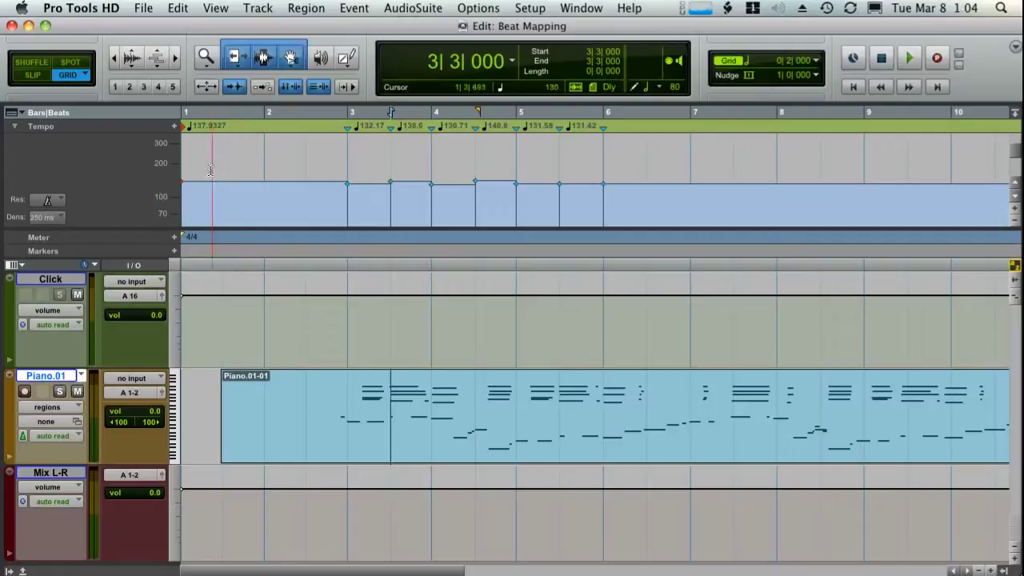
Convert the Bar|Beat Markers in the tempo ruler to Tempo Events
left_click(175, 130)
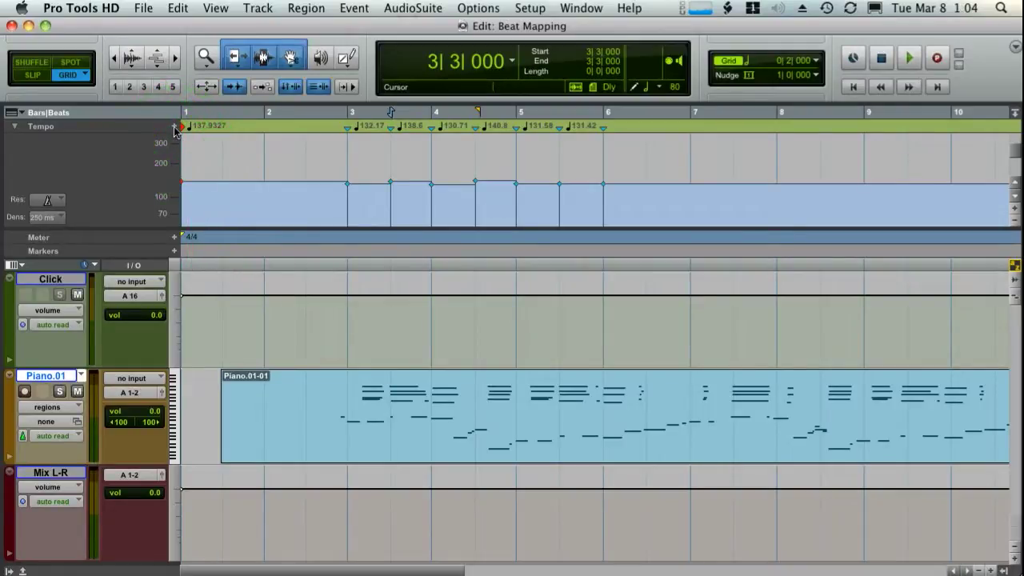
left_click(175, 130)
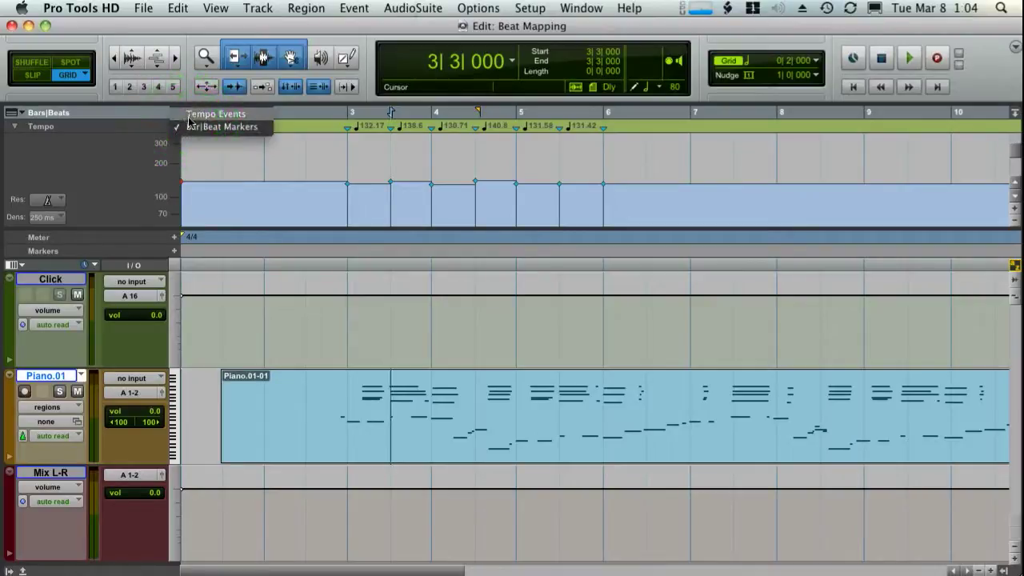
left_click(216, 114)
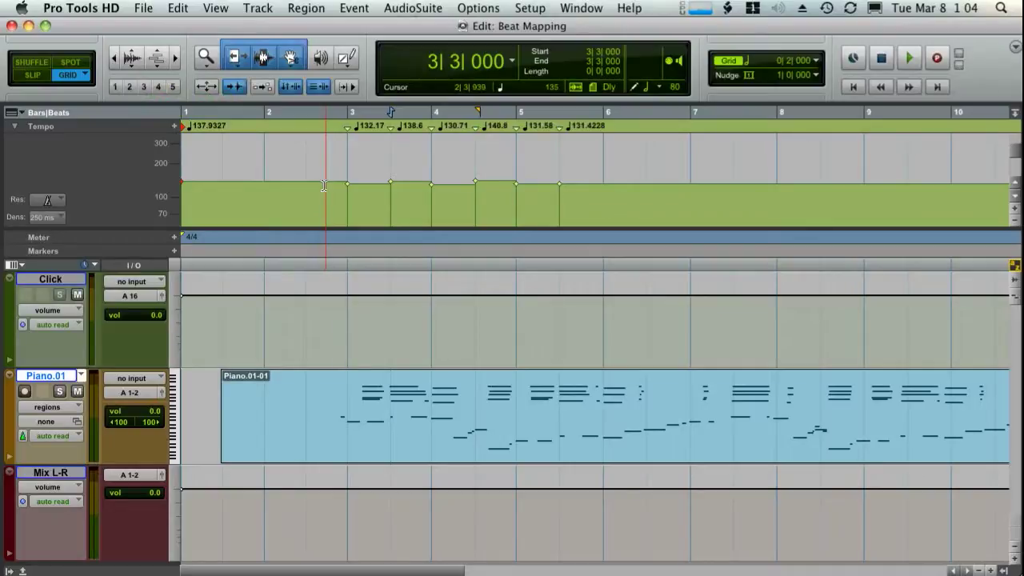
Set the opening tempo to 143 BPM and delete the tempo events between 2|1|000 and 6|3|000
mouse_move(322, 181)
left_mouse_down()
mouse_move(321, 172)
mouse_move(313, 199)
mouse_move(310, 170)
mouse_move(306, 208)
mouse_move(306, 180)
left_mouse_up()
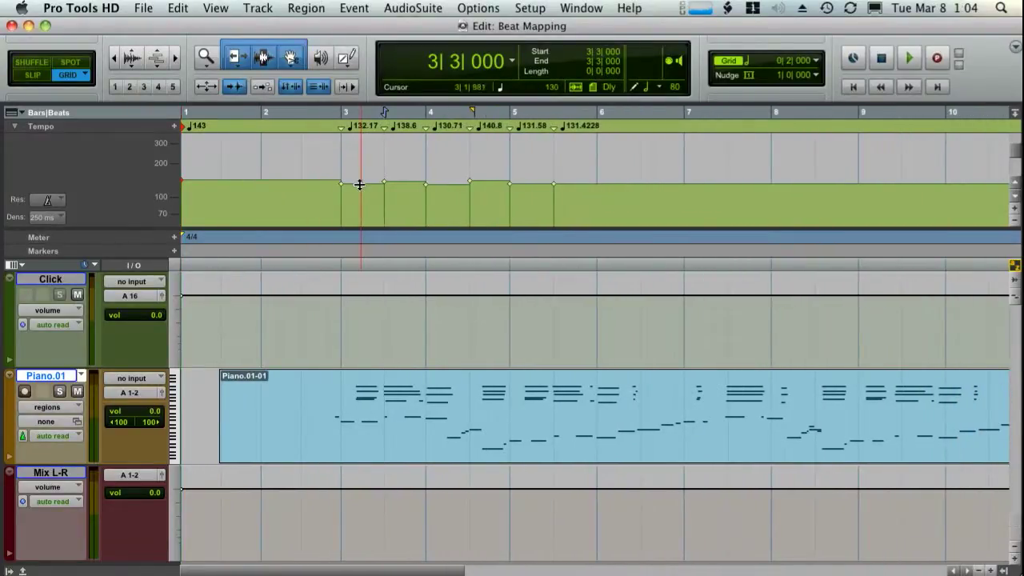
left_click_drag(246, 189, 629, 201)
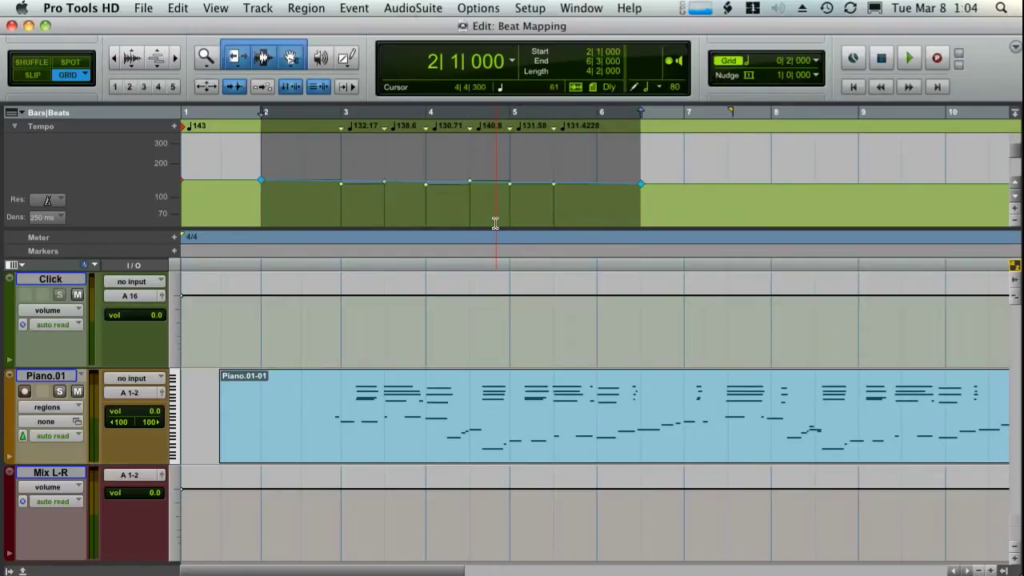
key("BackSpace")
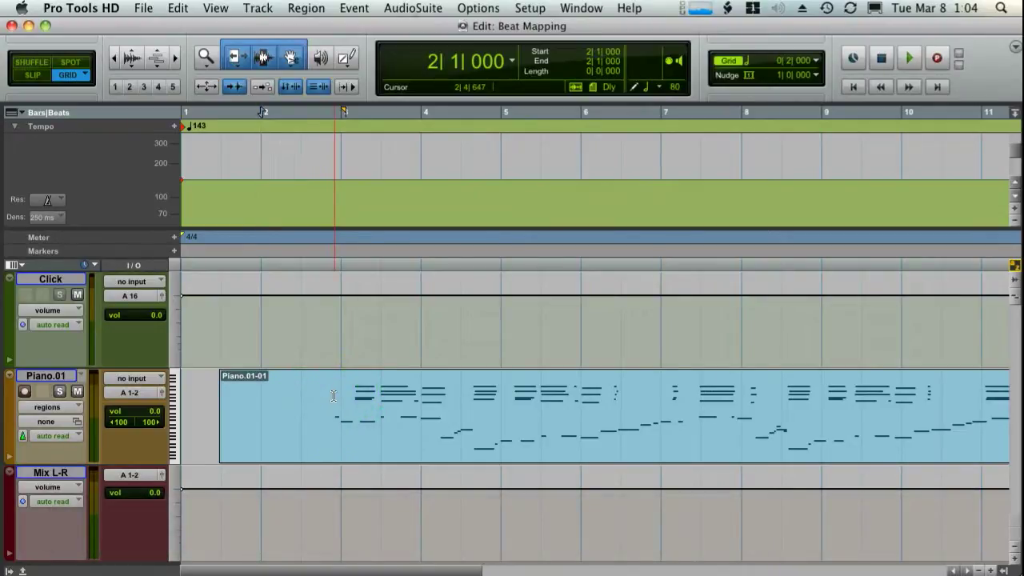
Play the piano with the click from 2|3|000 to hear the performance at the constant 143 BPM tempo
left_click(321, 399)
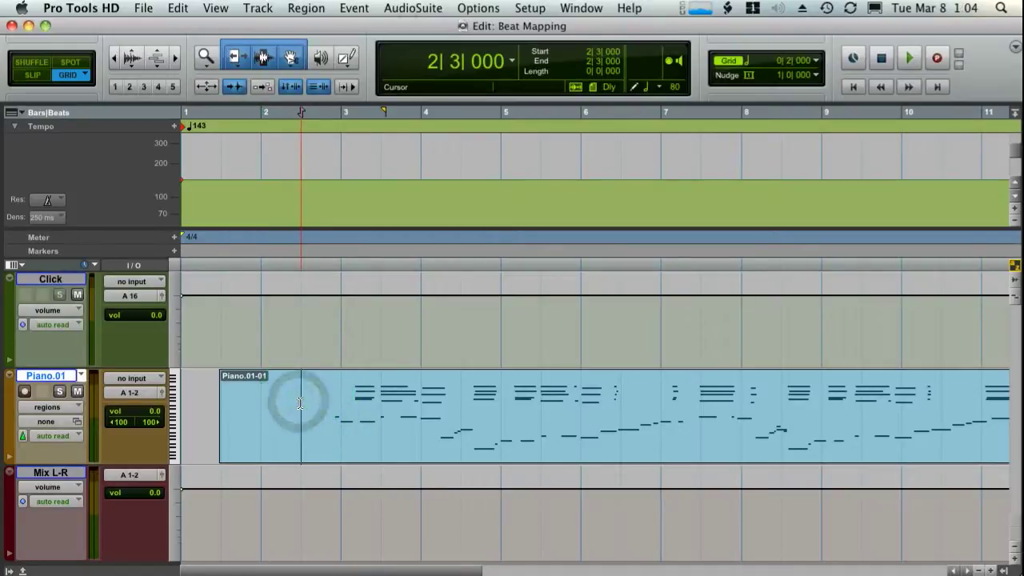
left_click(323, 346)
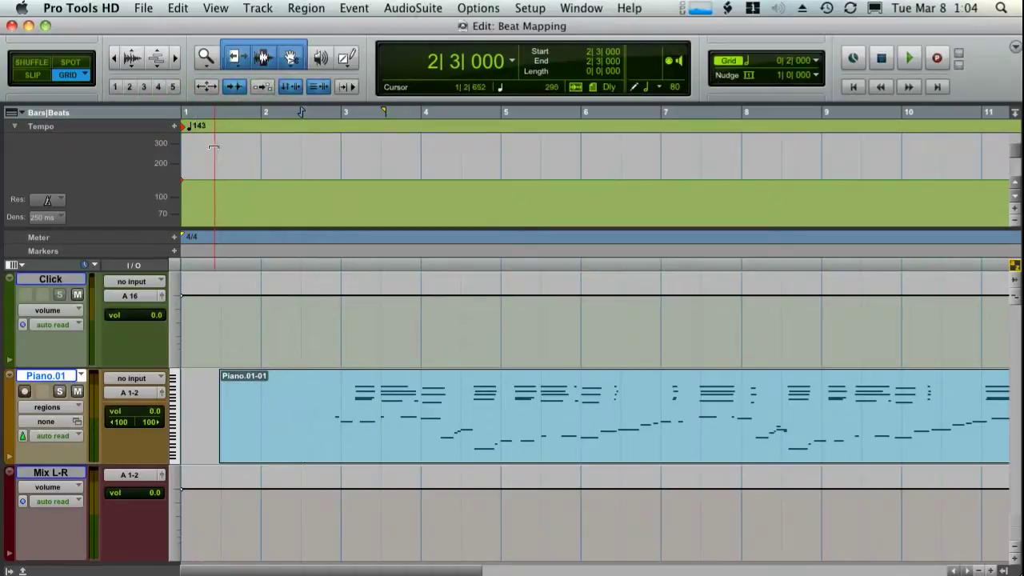
key("space")
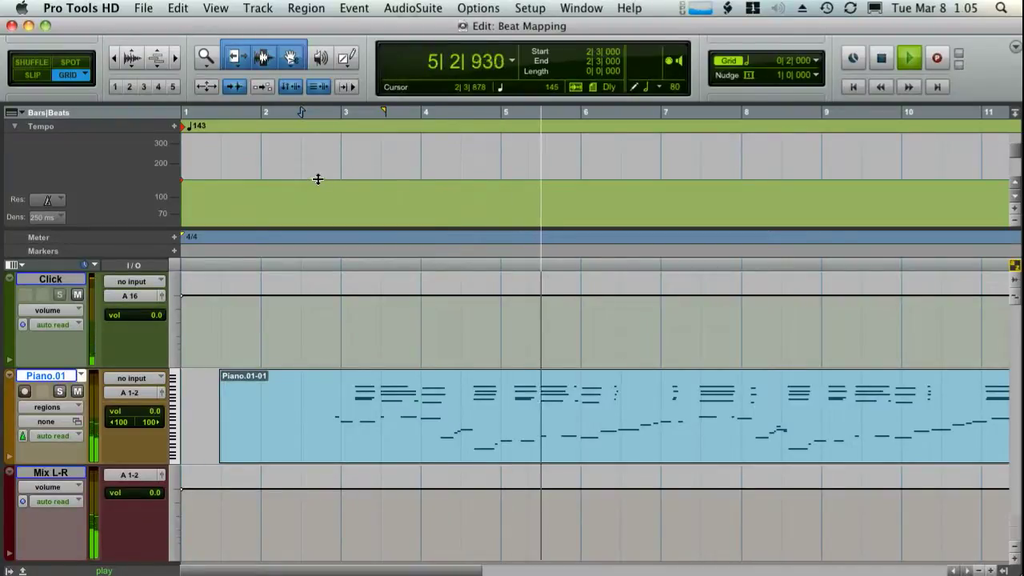
key("space")
Lower the session tempo to 112 BPM and play from 2|3|000 to hear the piano follow the slower click
left_click_drag(318, 179, 318, 192)
key("space")
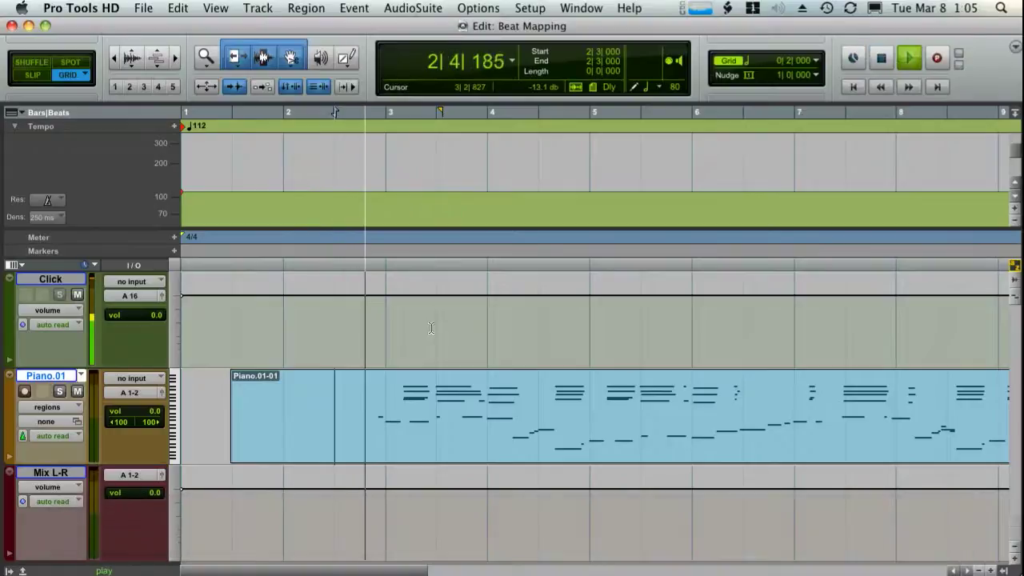
key("space")
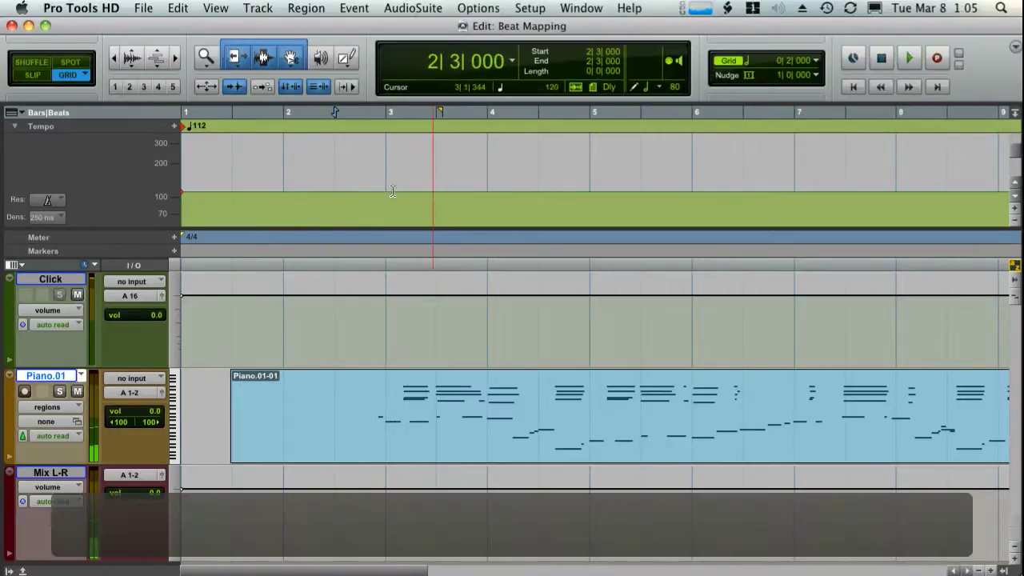
Raise the session tempo to 218 BPM and play from 2|3|000 to hear the piano follow the faster click
left_click_drag(391, 192, 391, 162)
key("space")
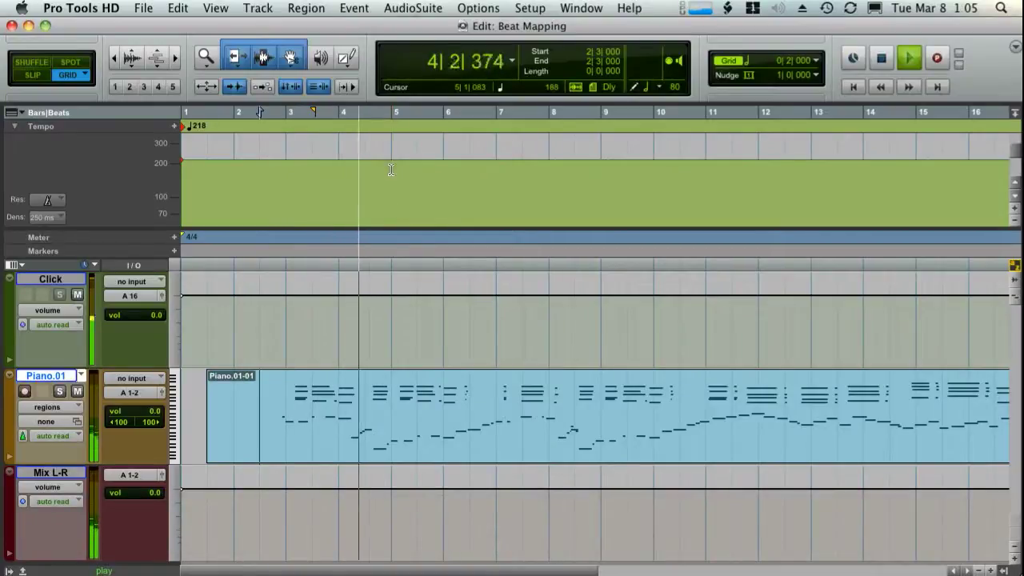
key("space")
Set the session's constant tempo to 132 BPM in the tempo graph
left_click_drag(388, 160, 389, 184)
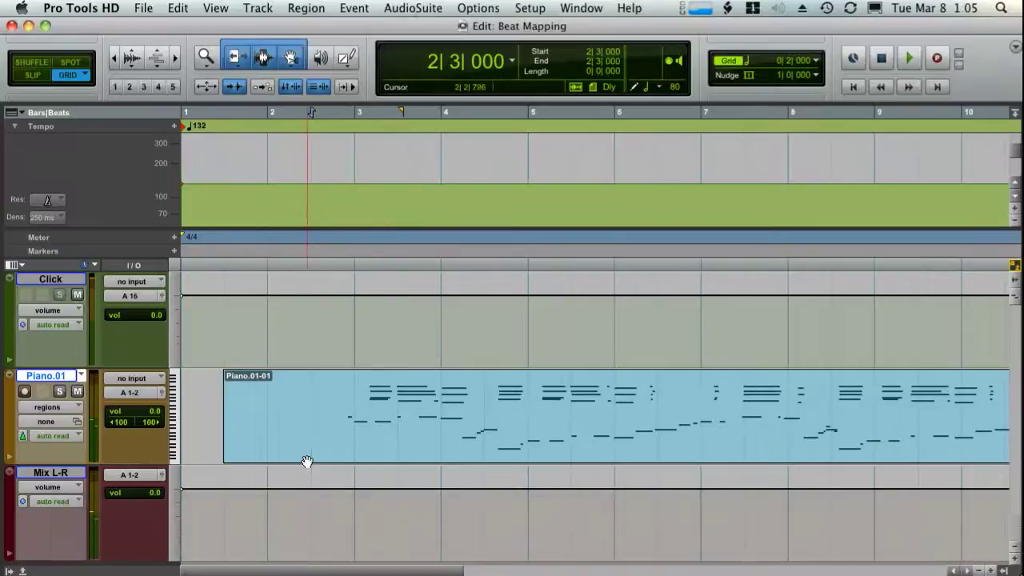